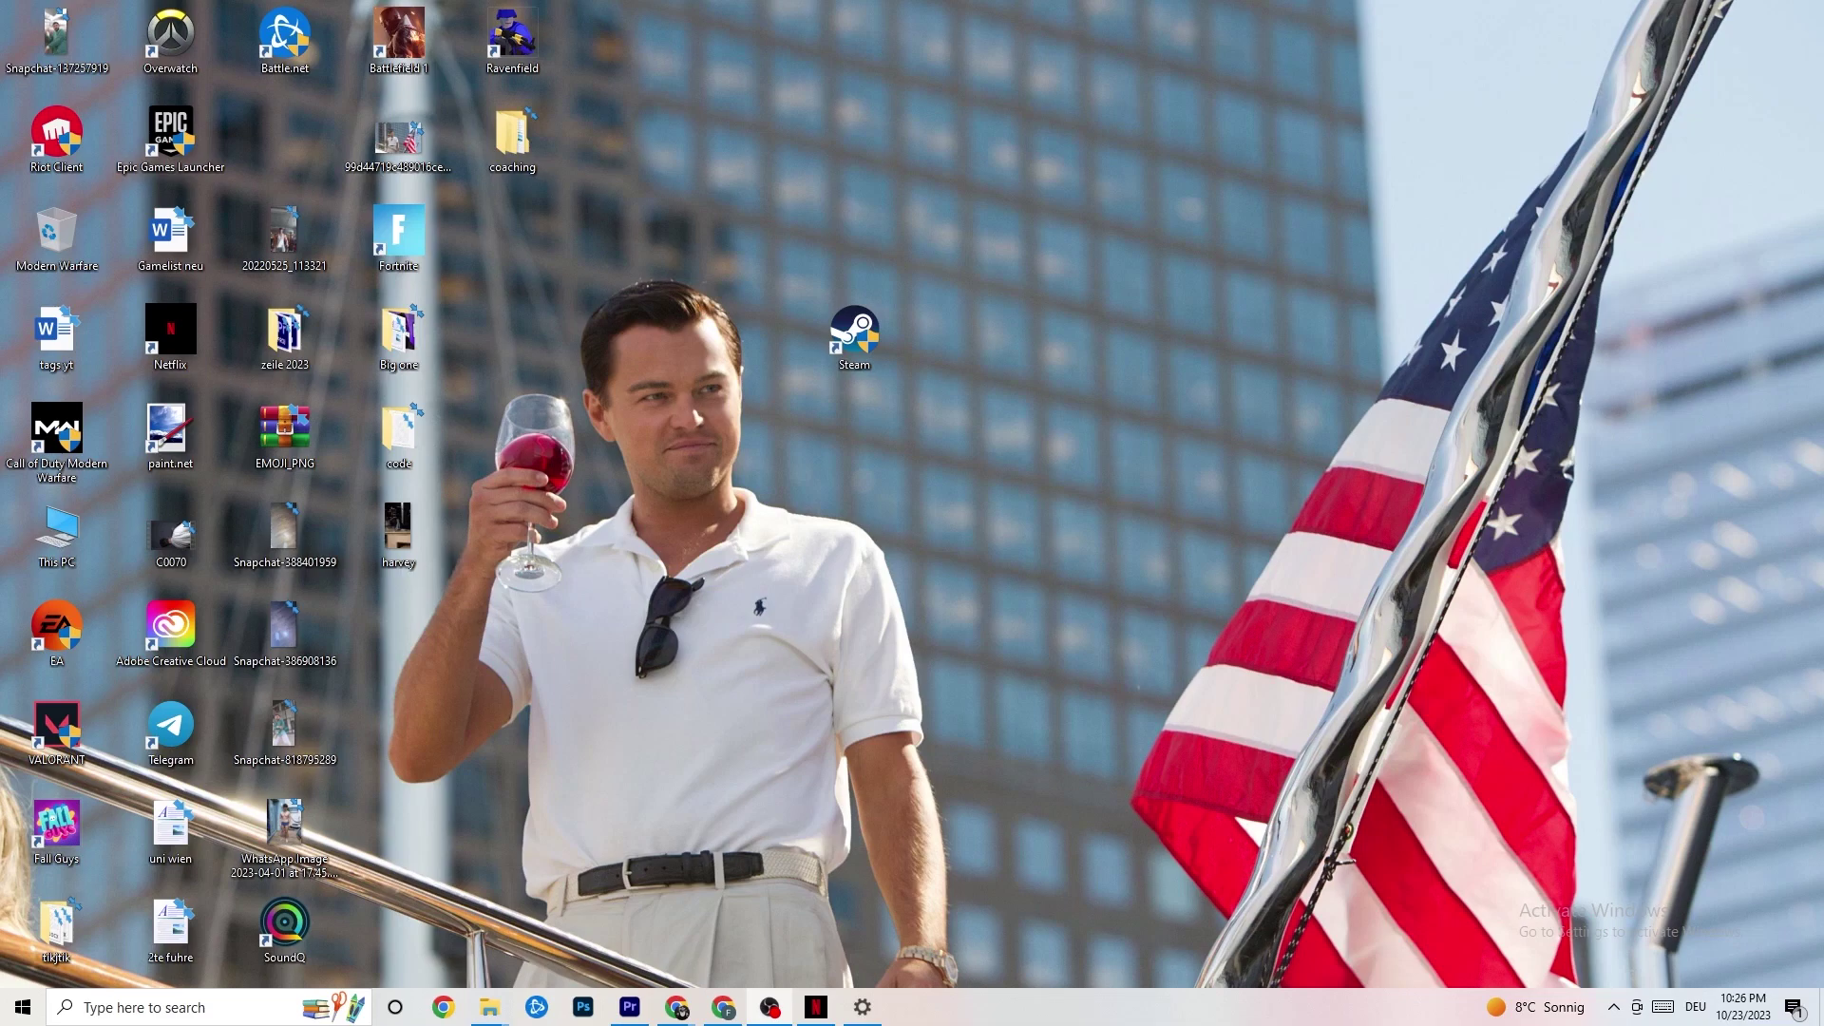
Open the Properties window of the Steam desktop shortcut from its right-click menu.
{"action": "left_click_drag", "start_coordinate": [855, 334], "coordinate": [750, 338]}
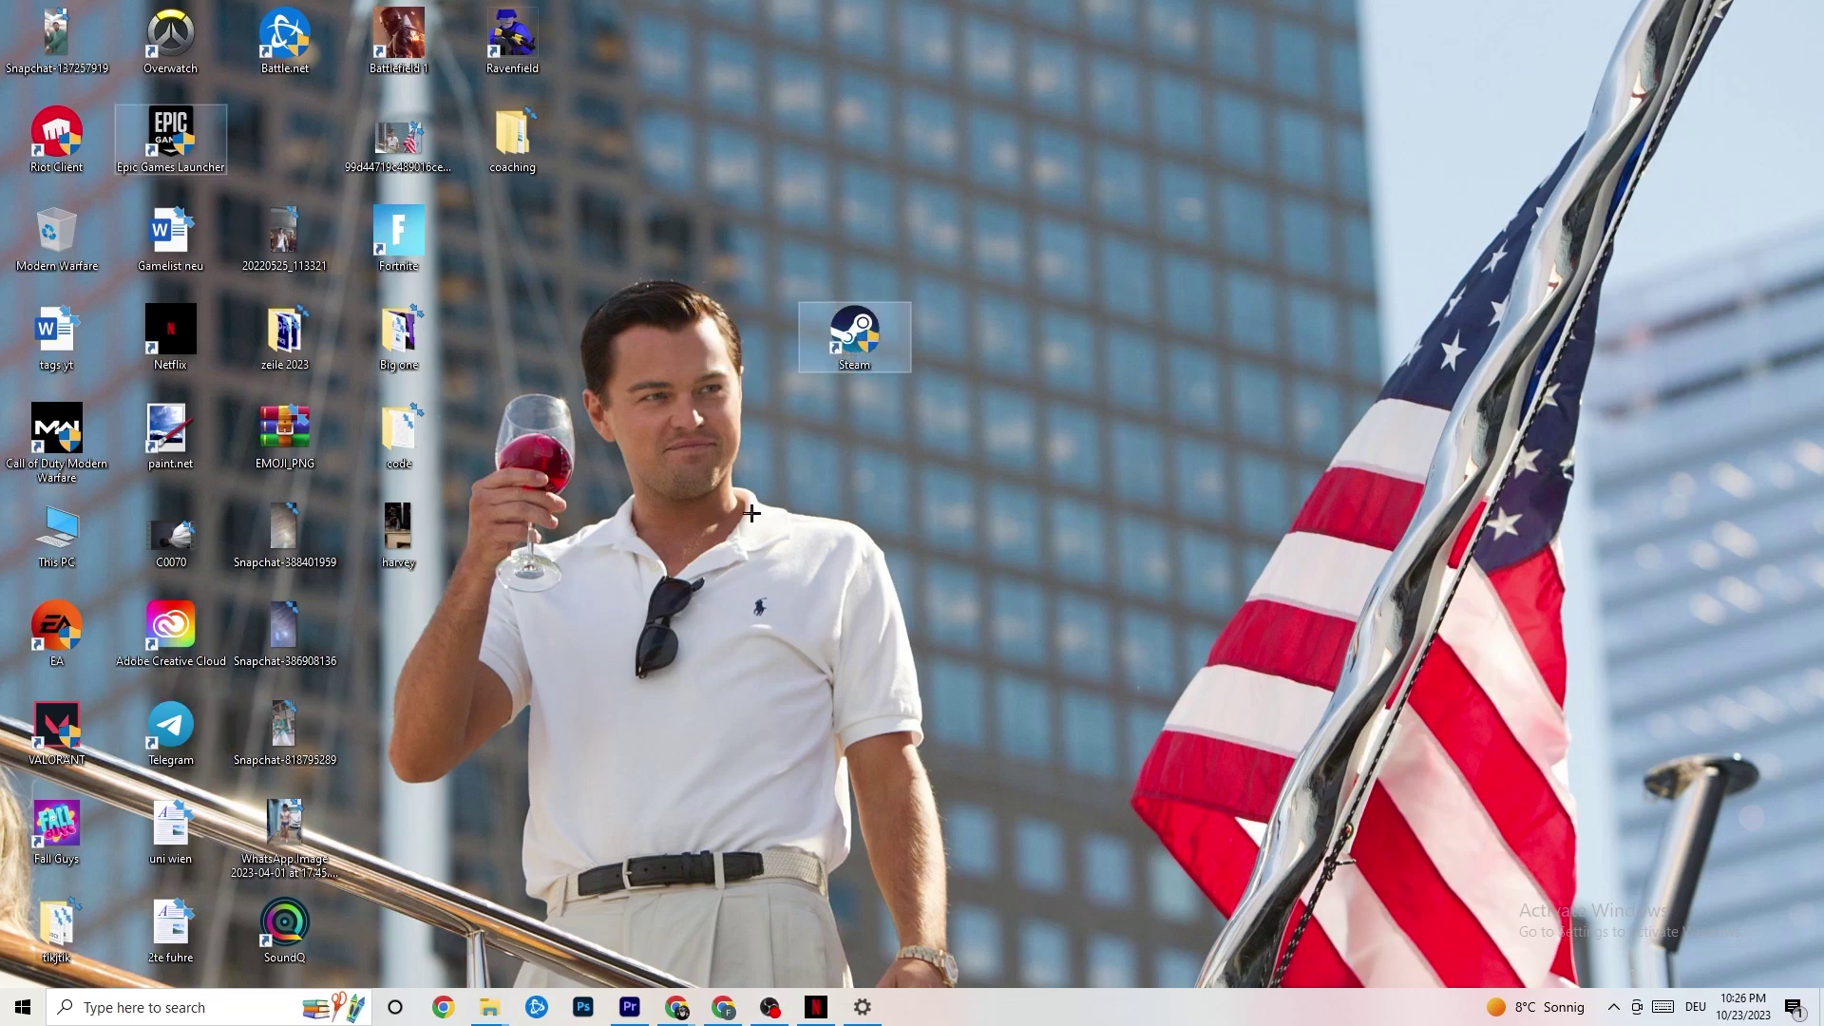
{"action": "left_click_drag", "start_coordinate": [853, 329], "coordinate": [879, 396]}
{"action": "left_click", "coordinate": [878, 251]}
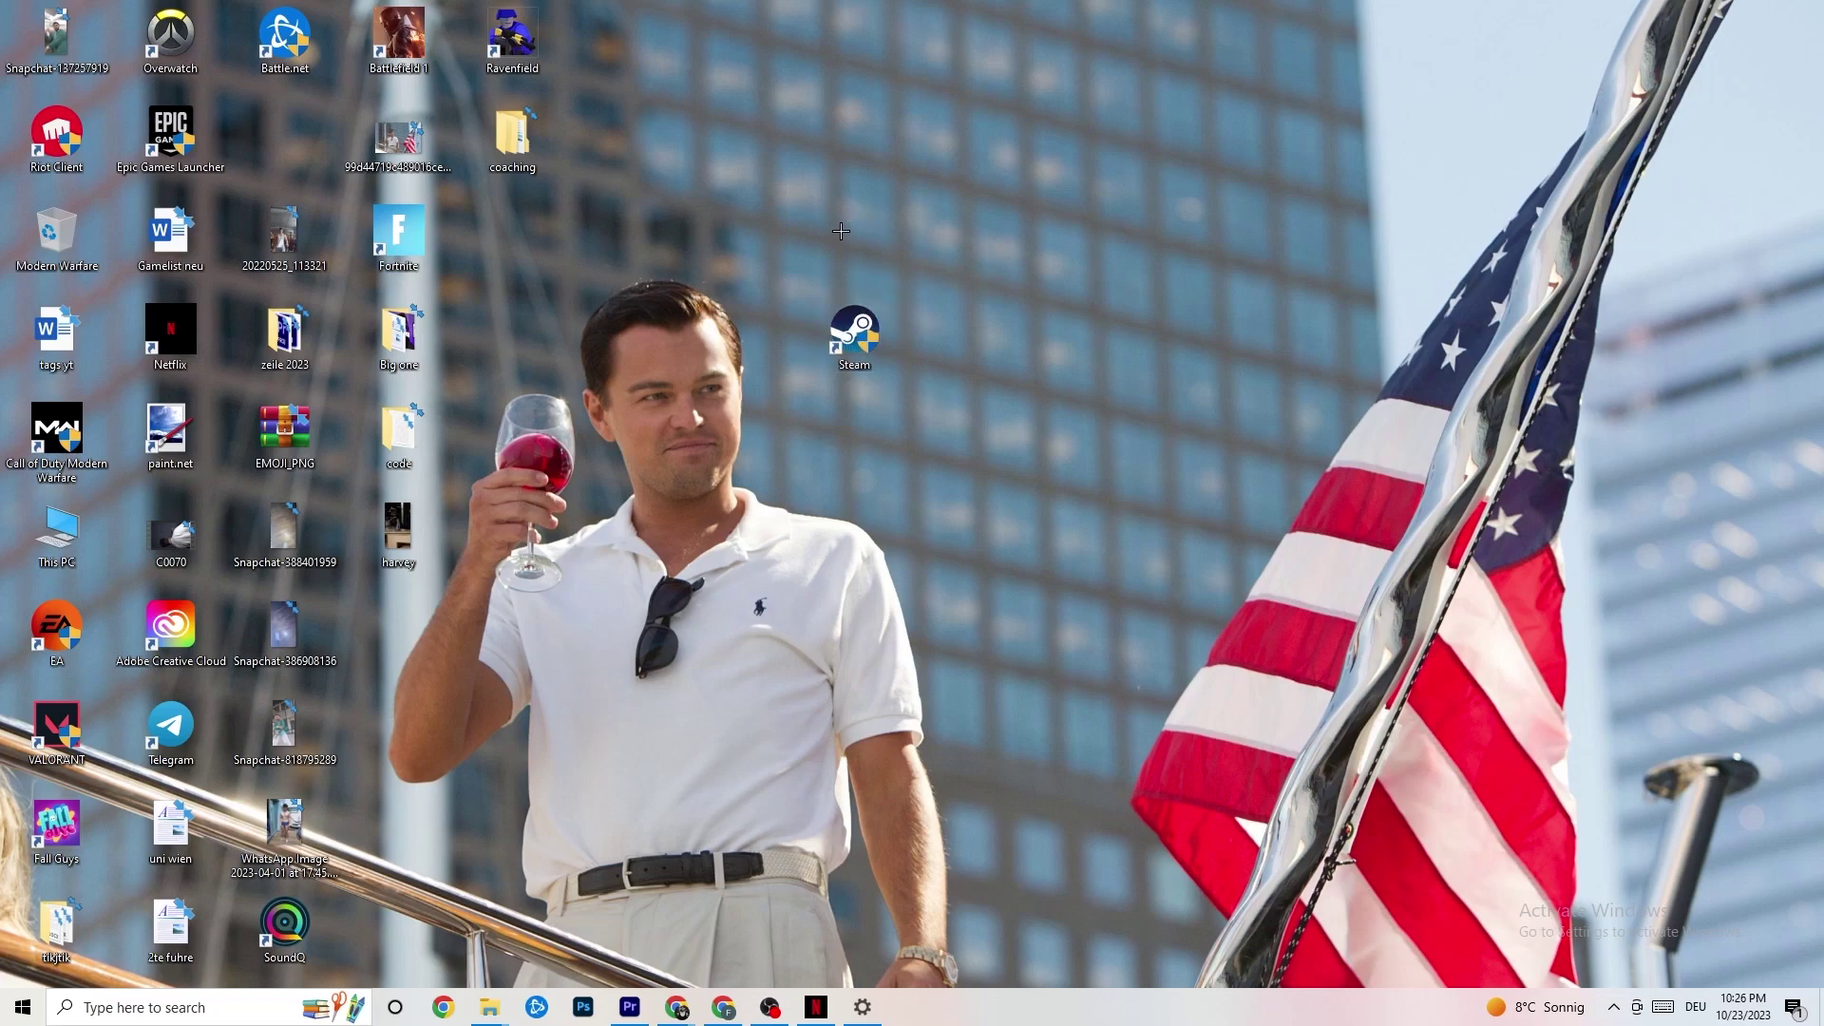
{"action": "right_click", "coordinate": [870, 330]}
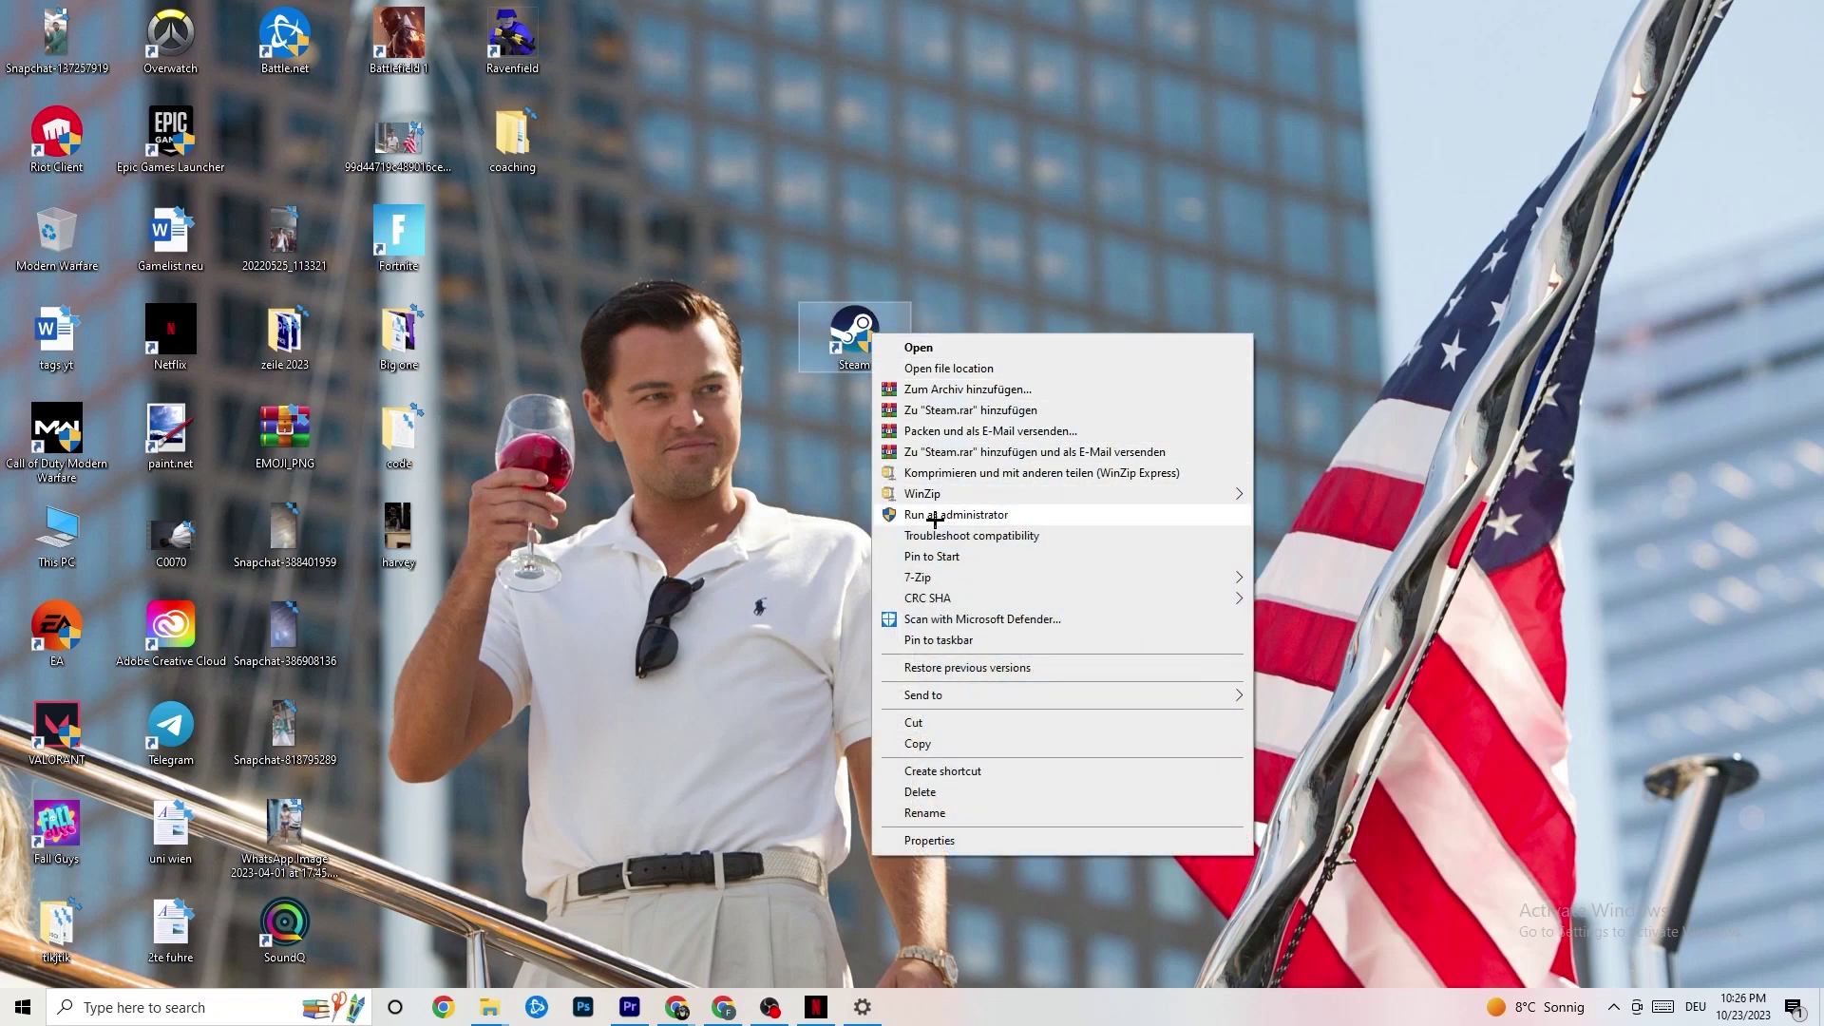
{"action": "left_click", "coordinate": [797, 500]}
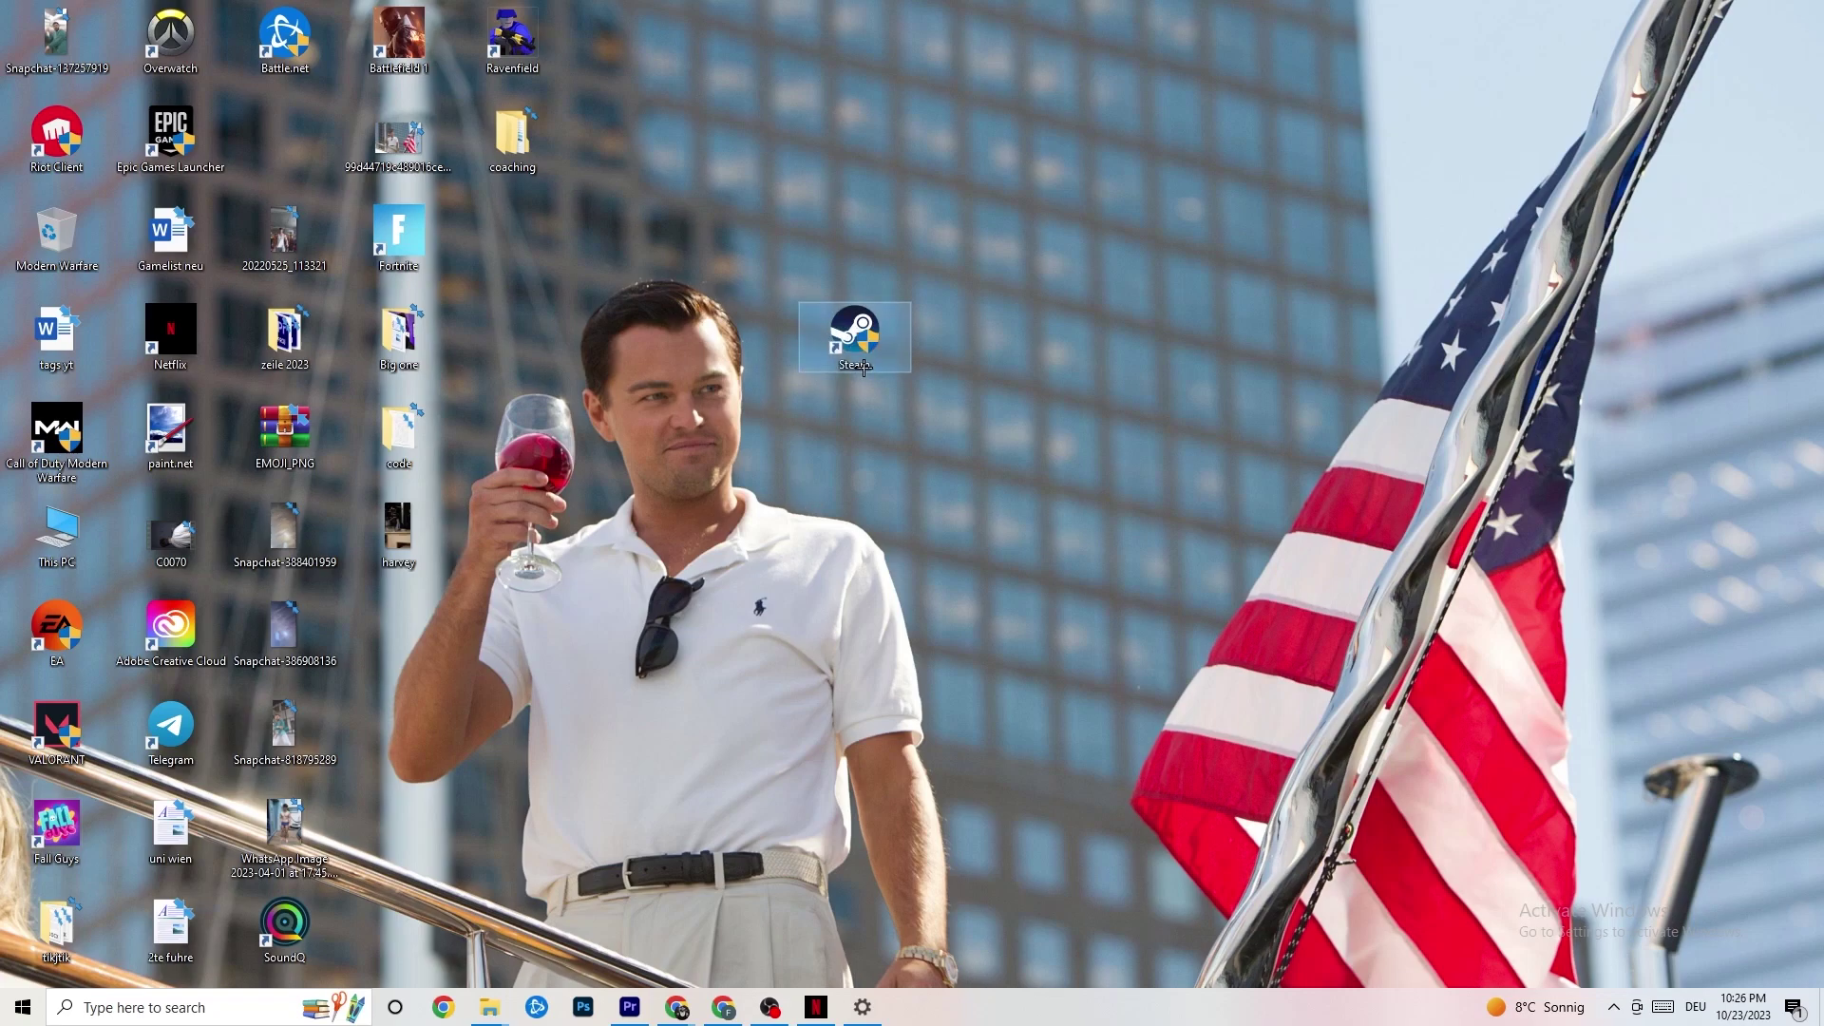
{"action": "right_click", "coordinate": [852, 338]}
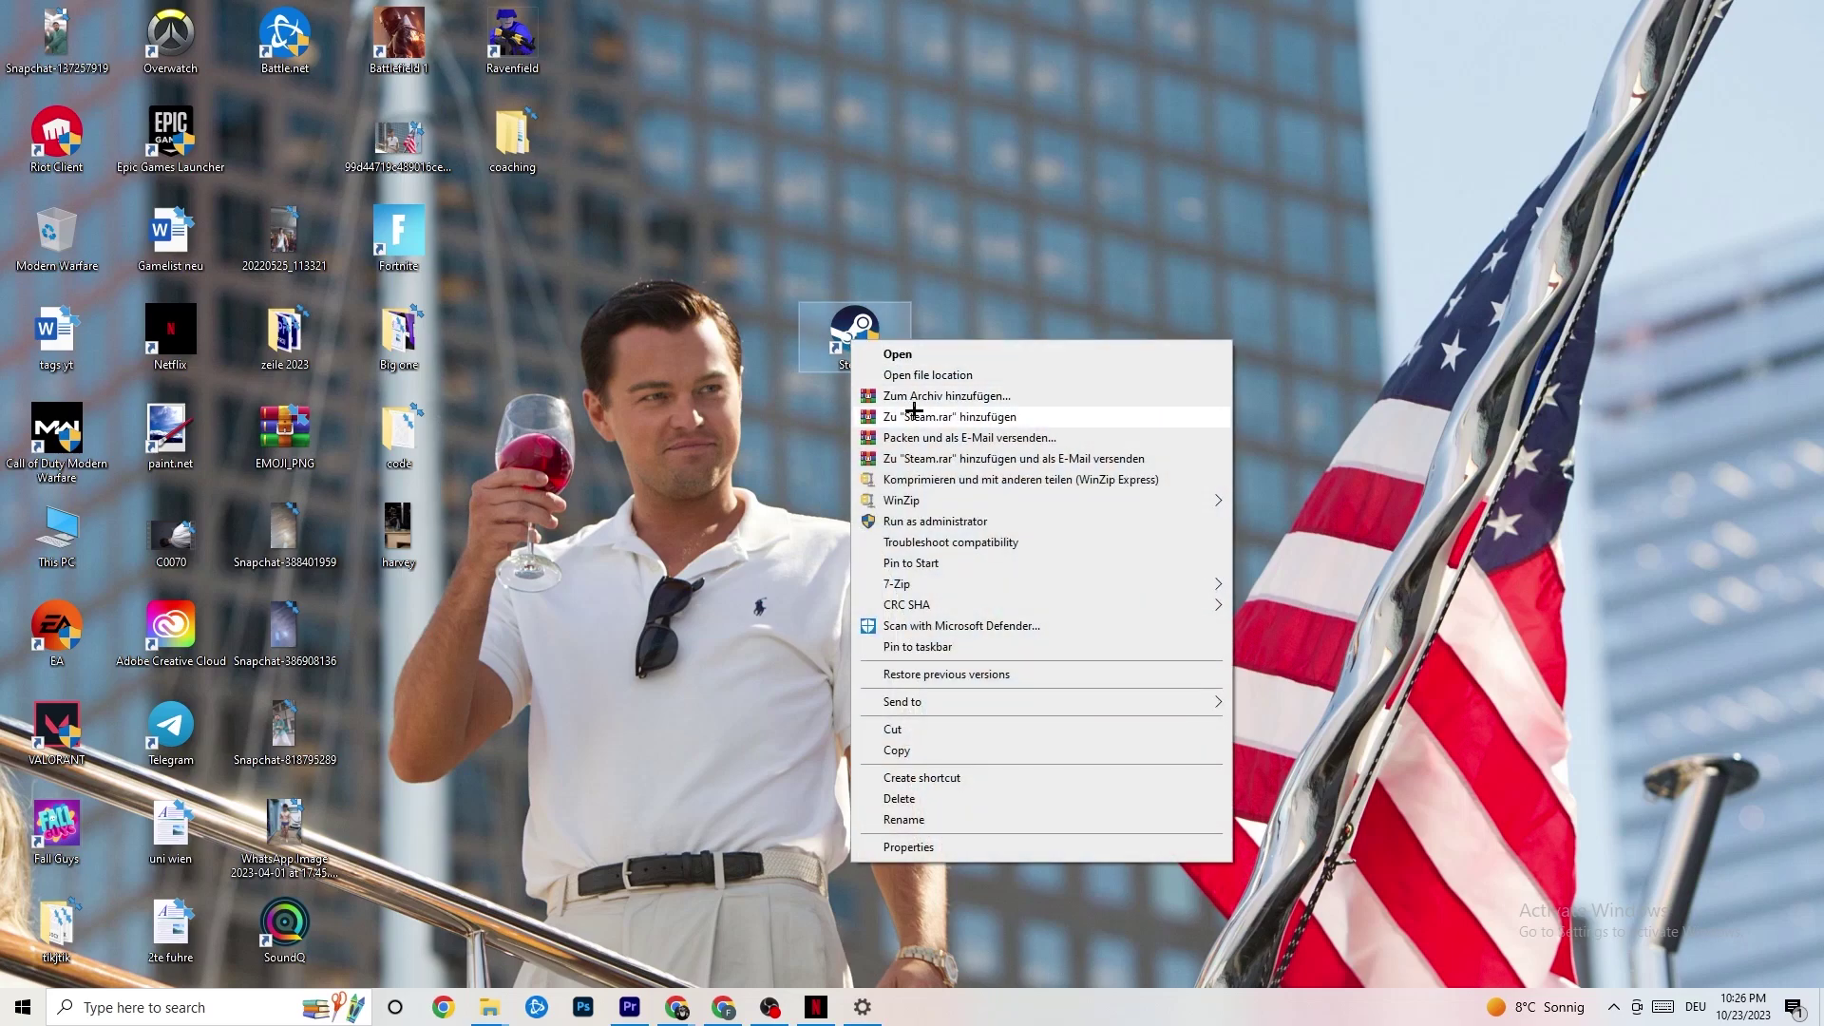
{"action": "left_click", "coordinate": [950, 854]}
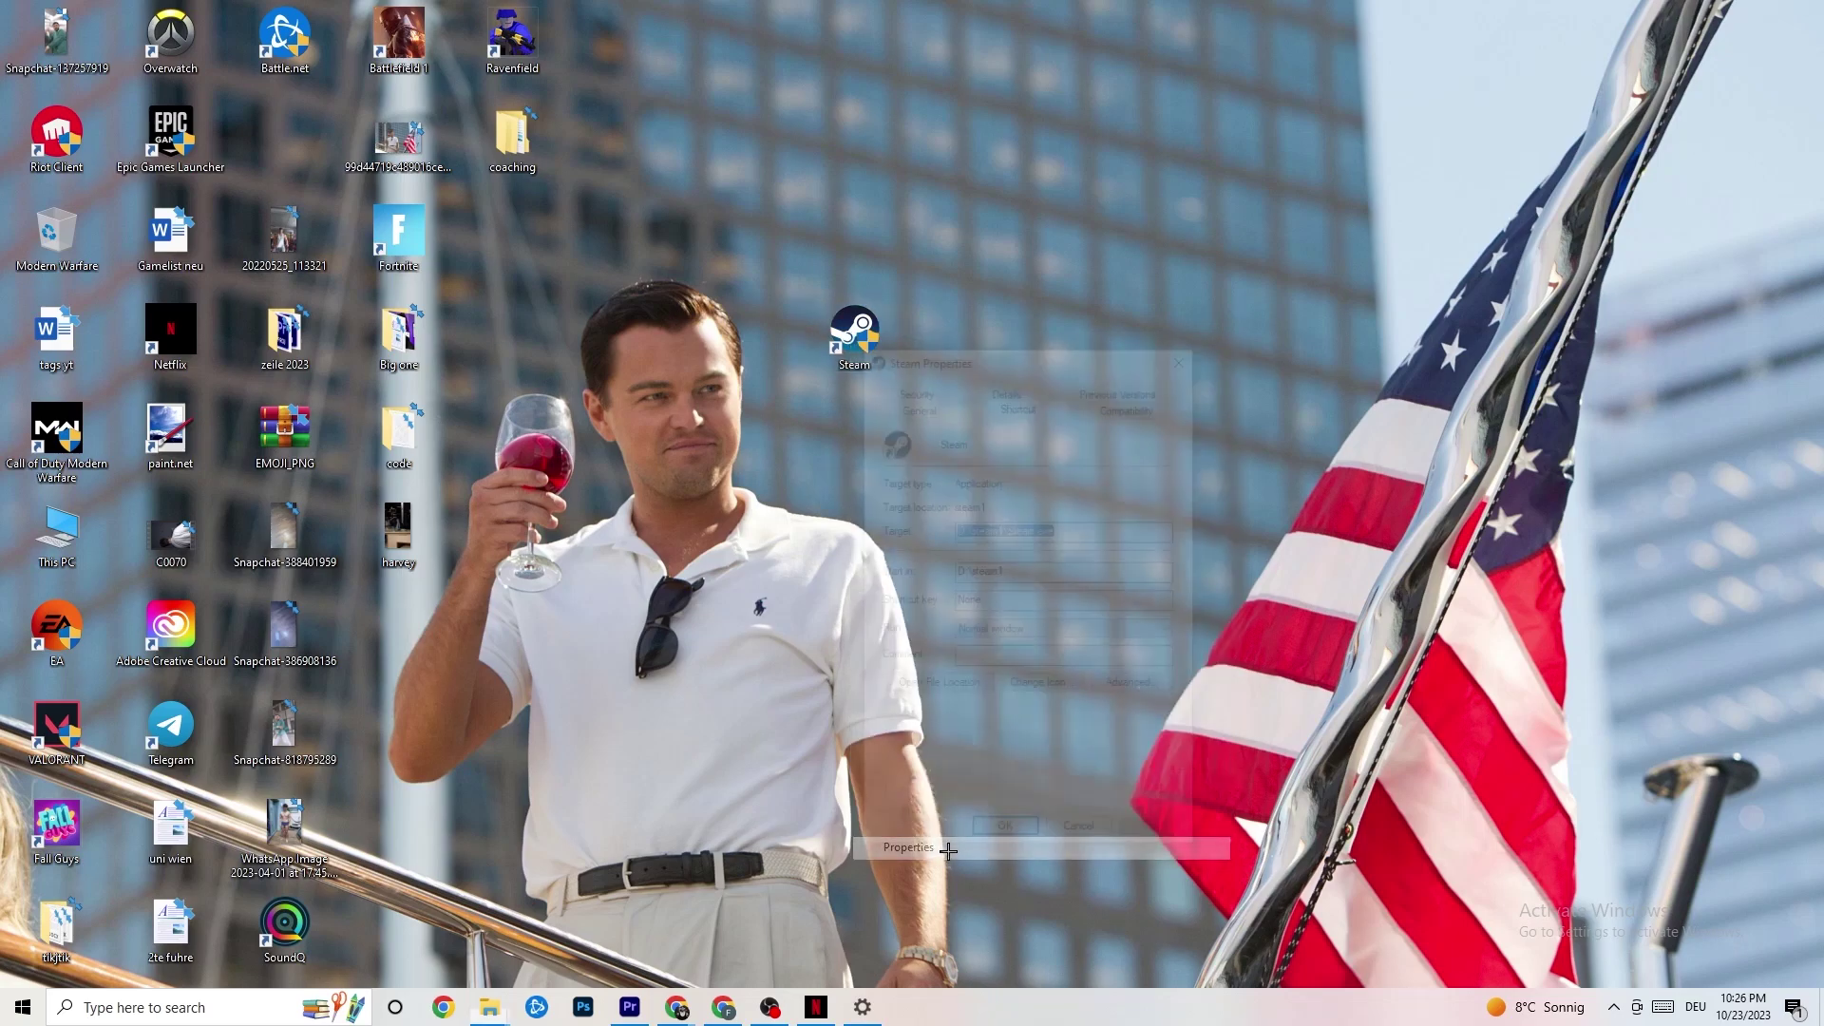
Set the Steam shortcut to Windows 8 compatibility mode, run as administrator, and confirm with OK.
{"action": "left_click_drag", "start_coordinate": [994, 351], "coordinate": [898, 210]}
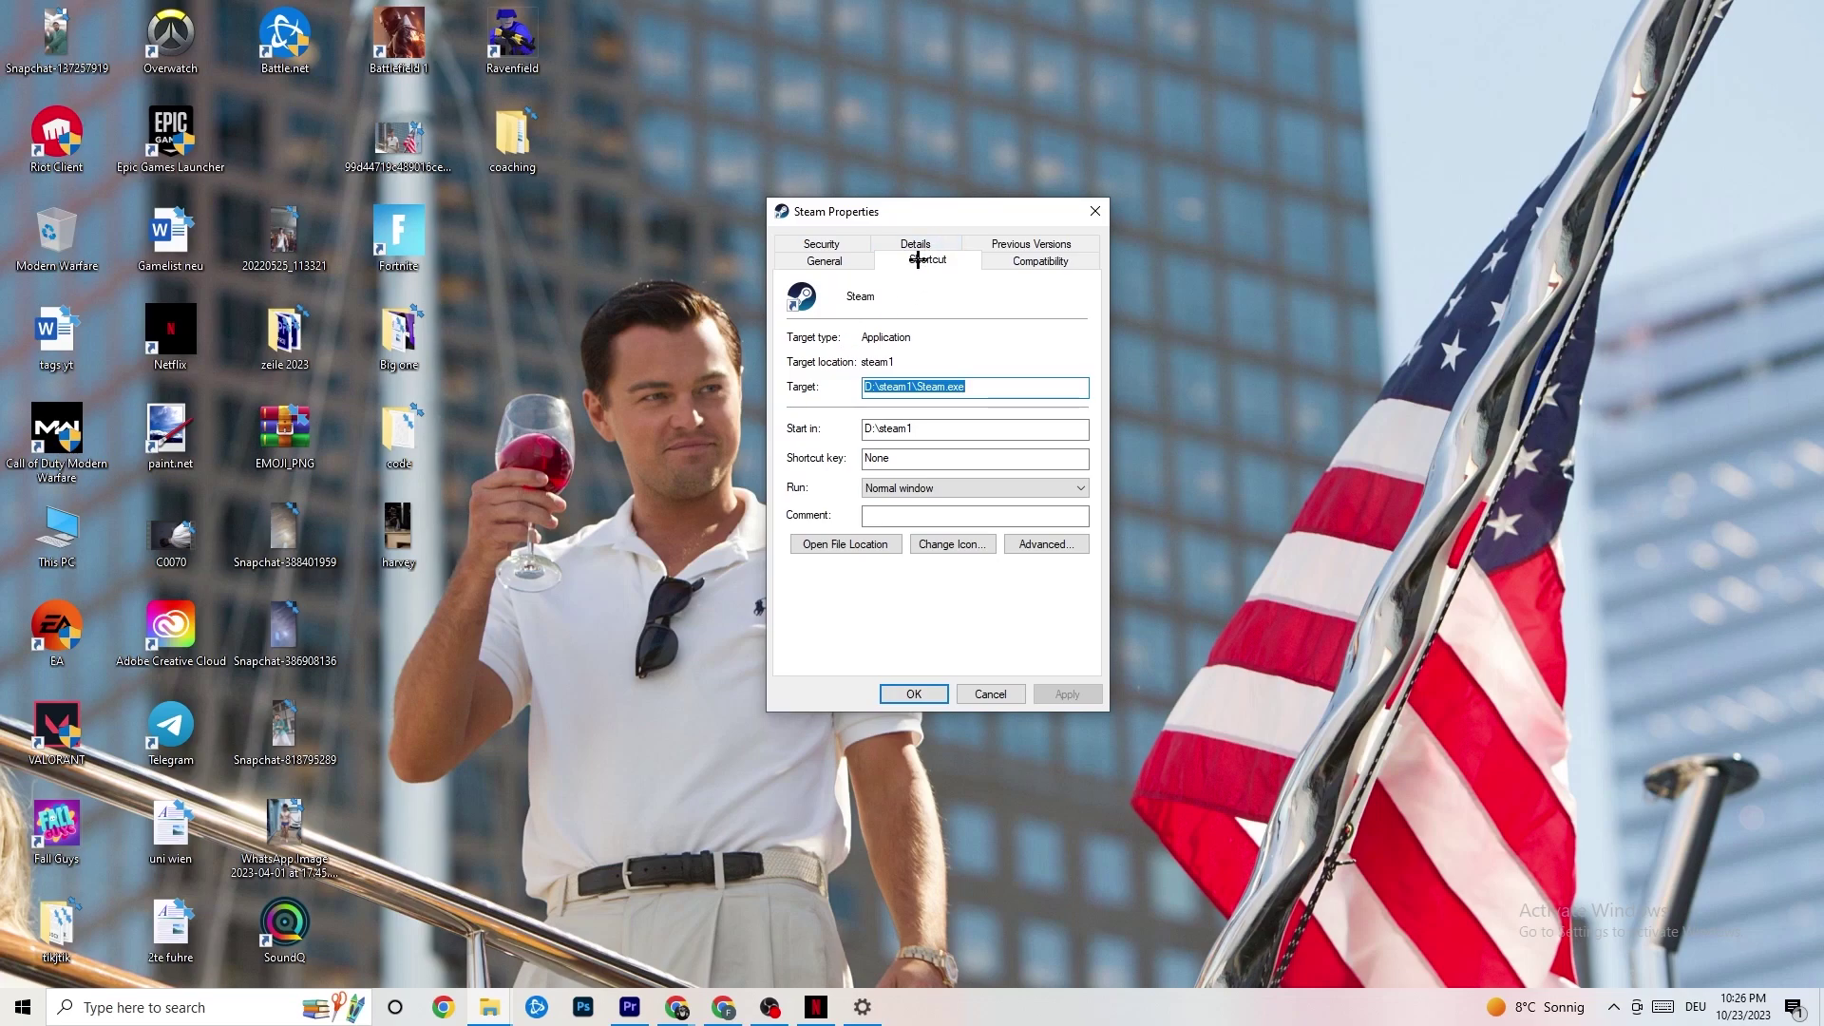
{"action": "left_click", "coordinate": [989, 257]}
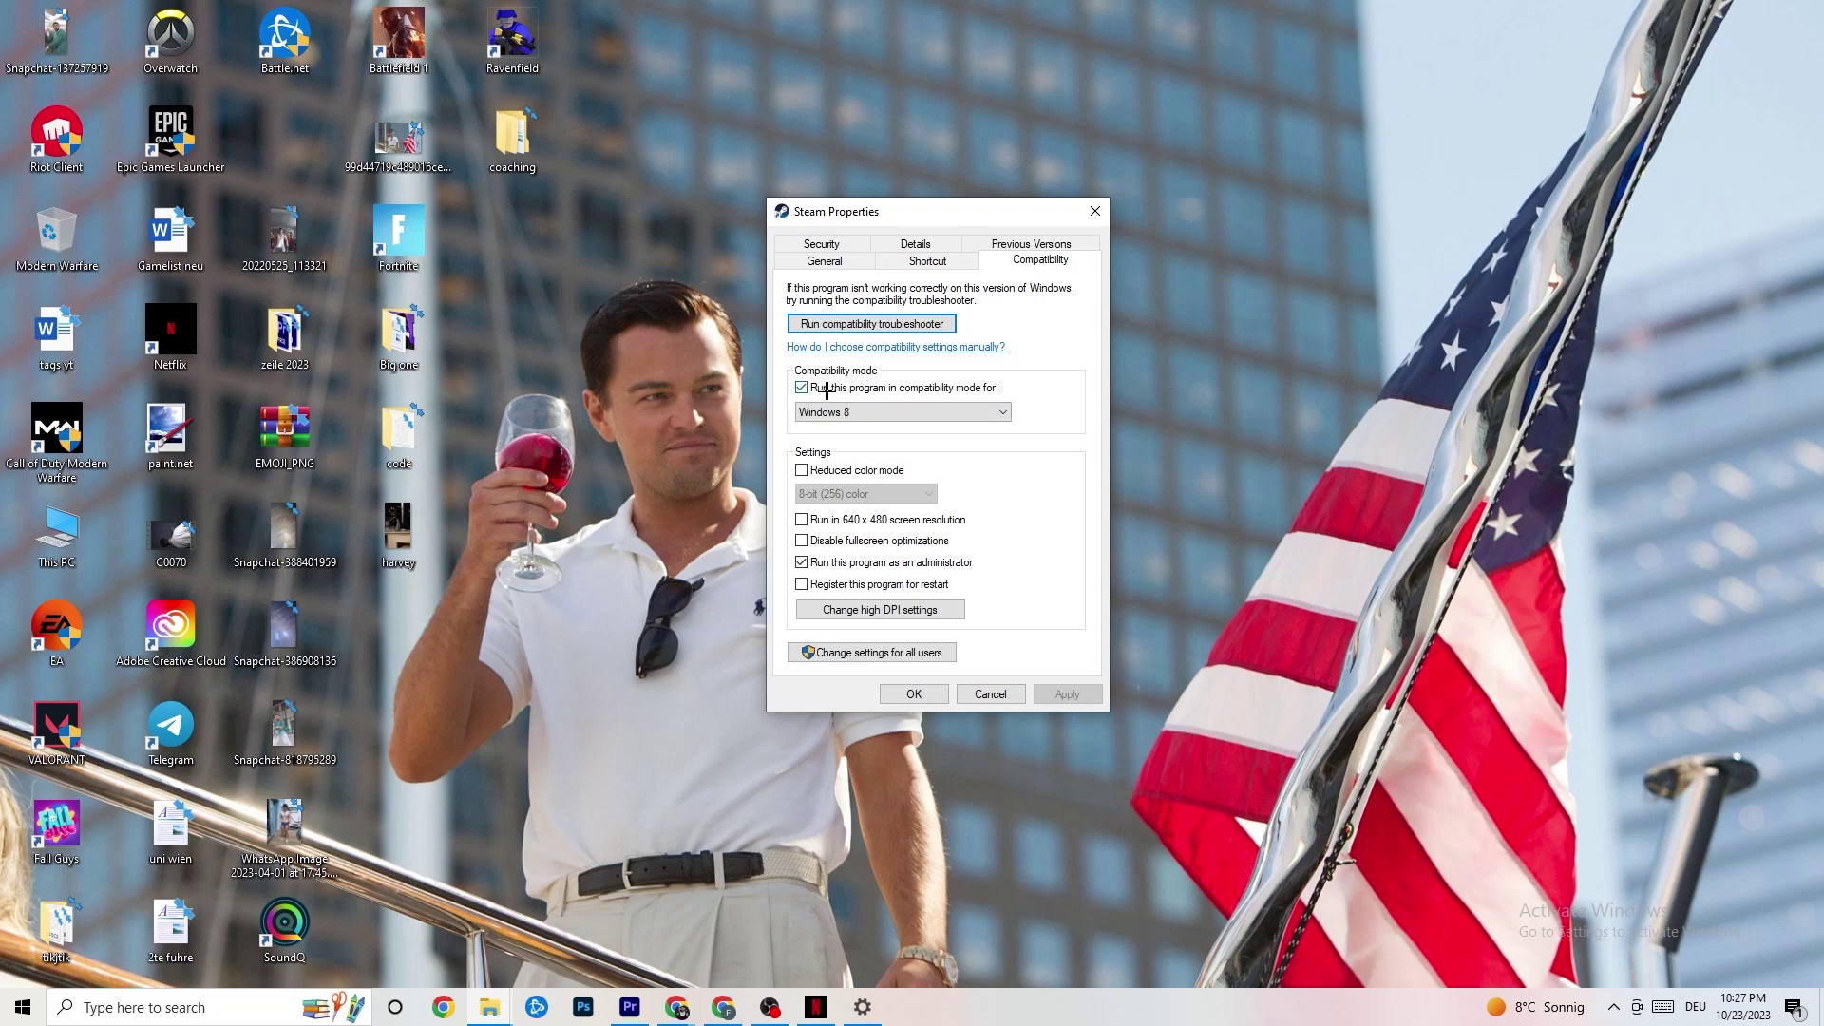
{"action": "left_click", "coordinate": [885, 410]}
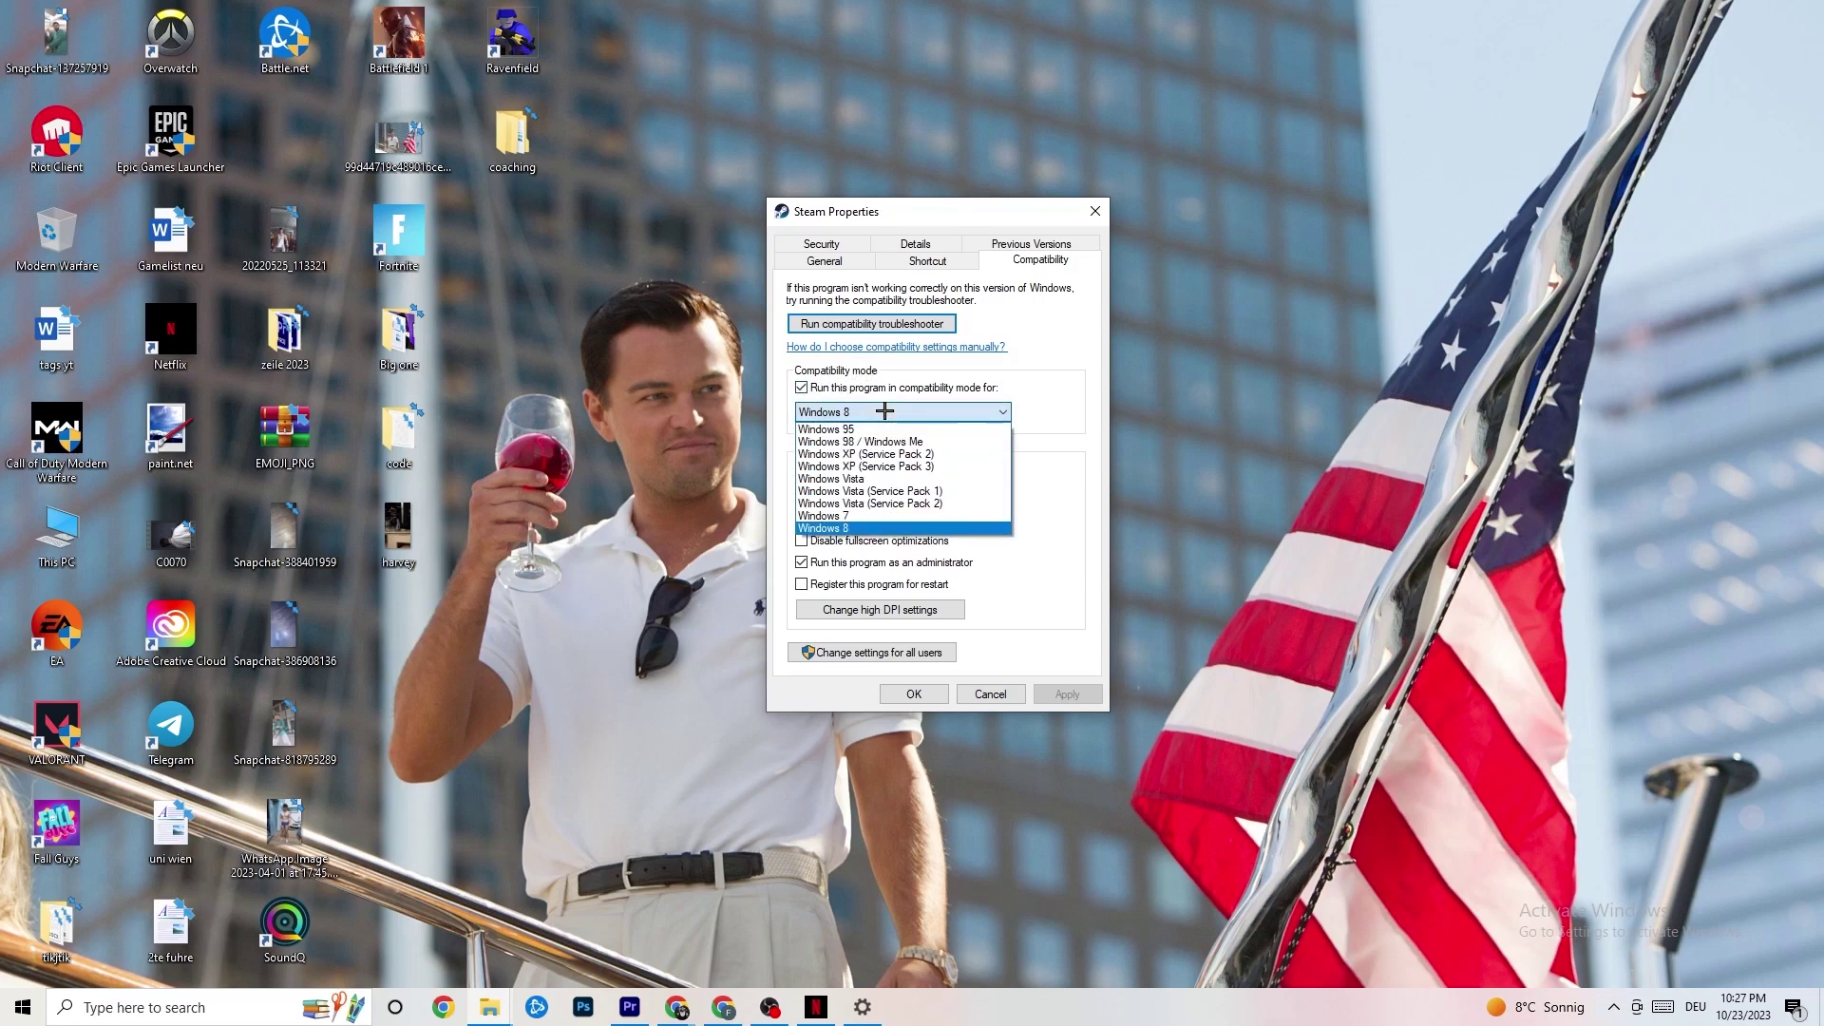
{"action": "left_click", "coordinate": [882, 529]}
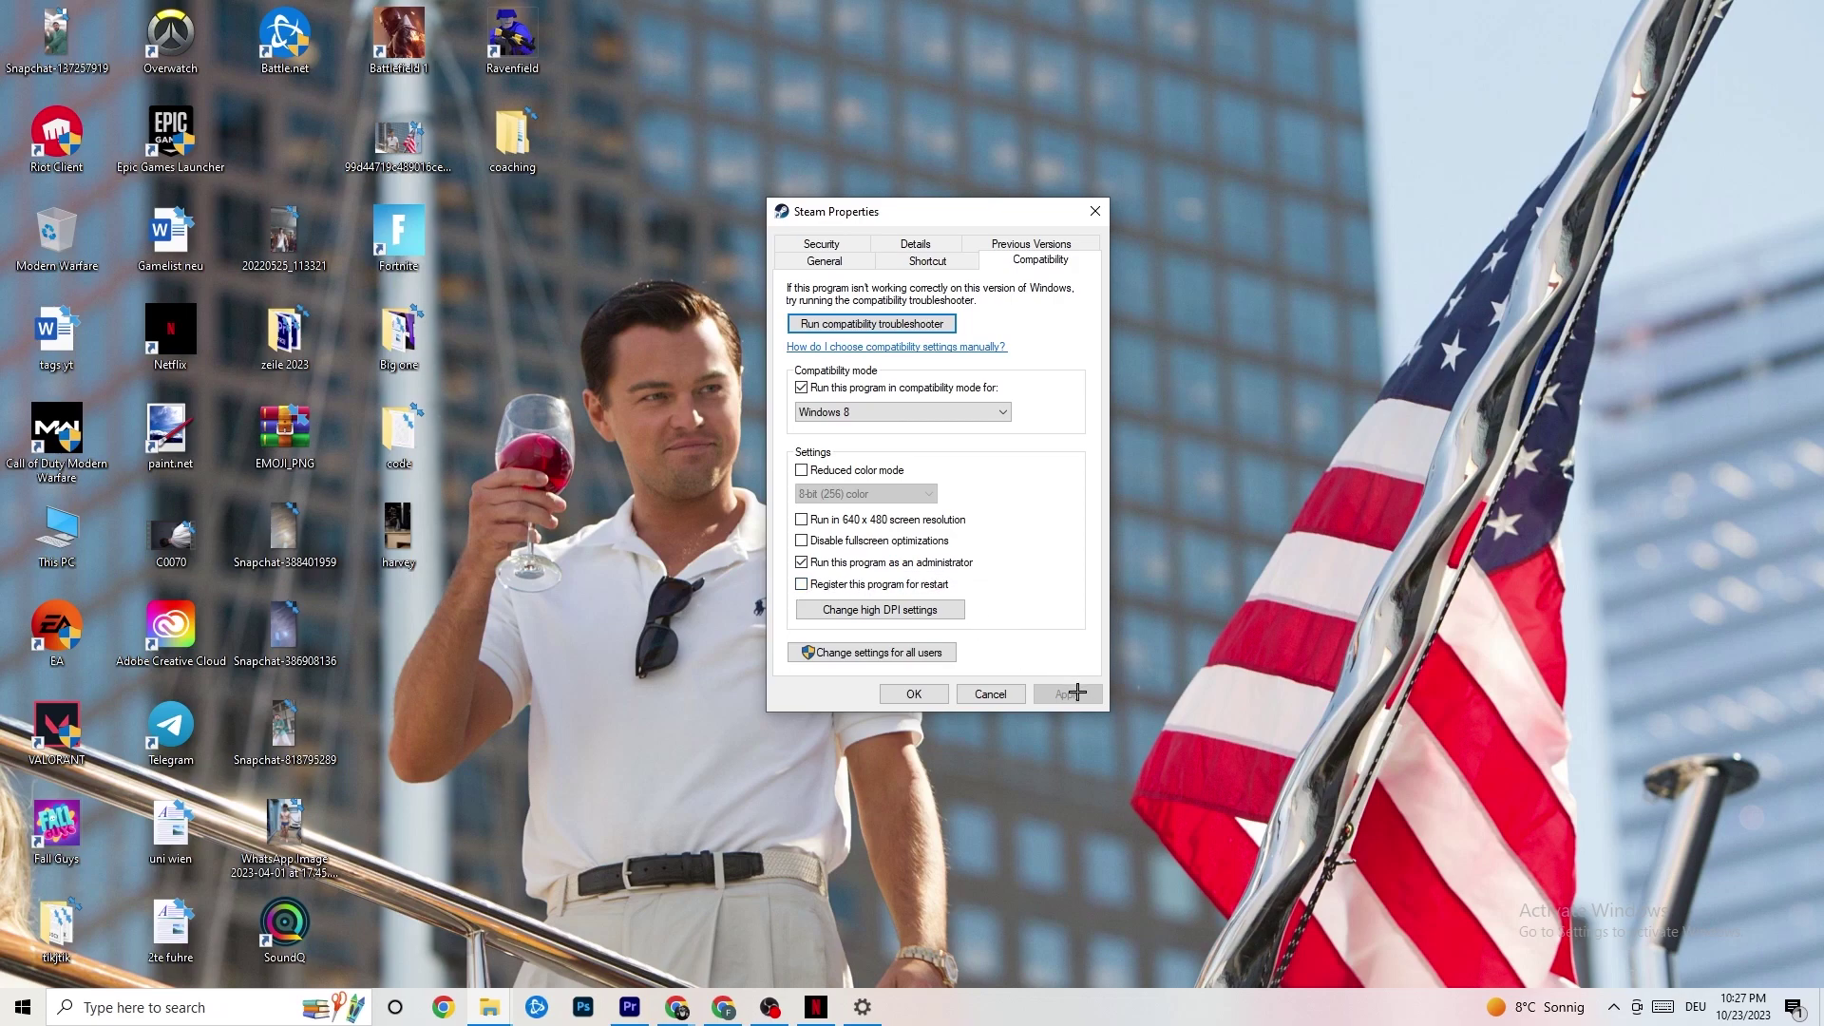
{"action": "left_click", "coordinate": [914, 695]}
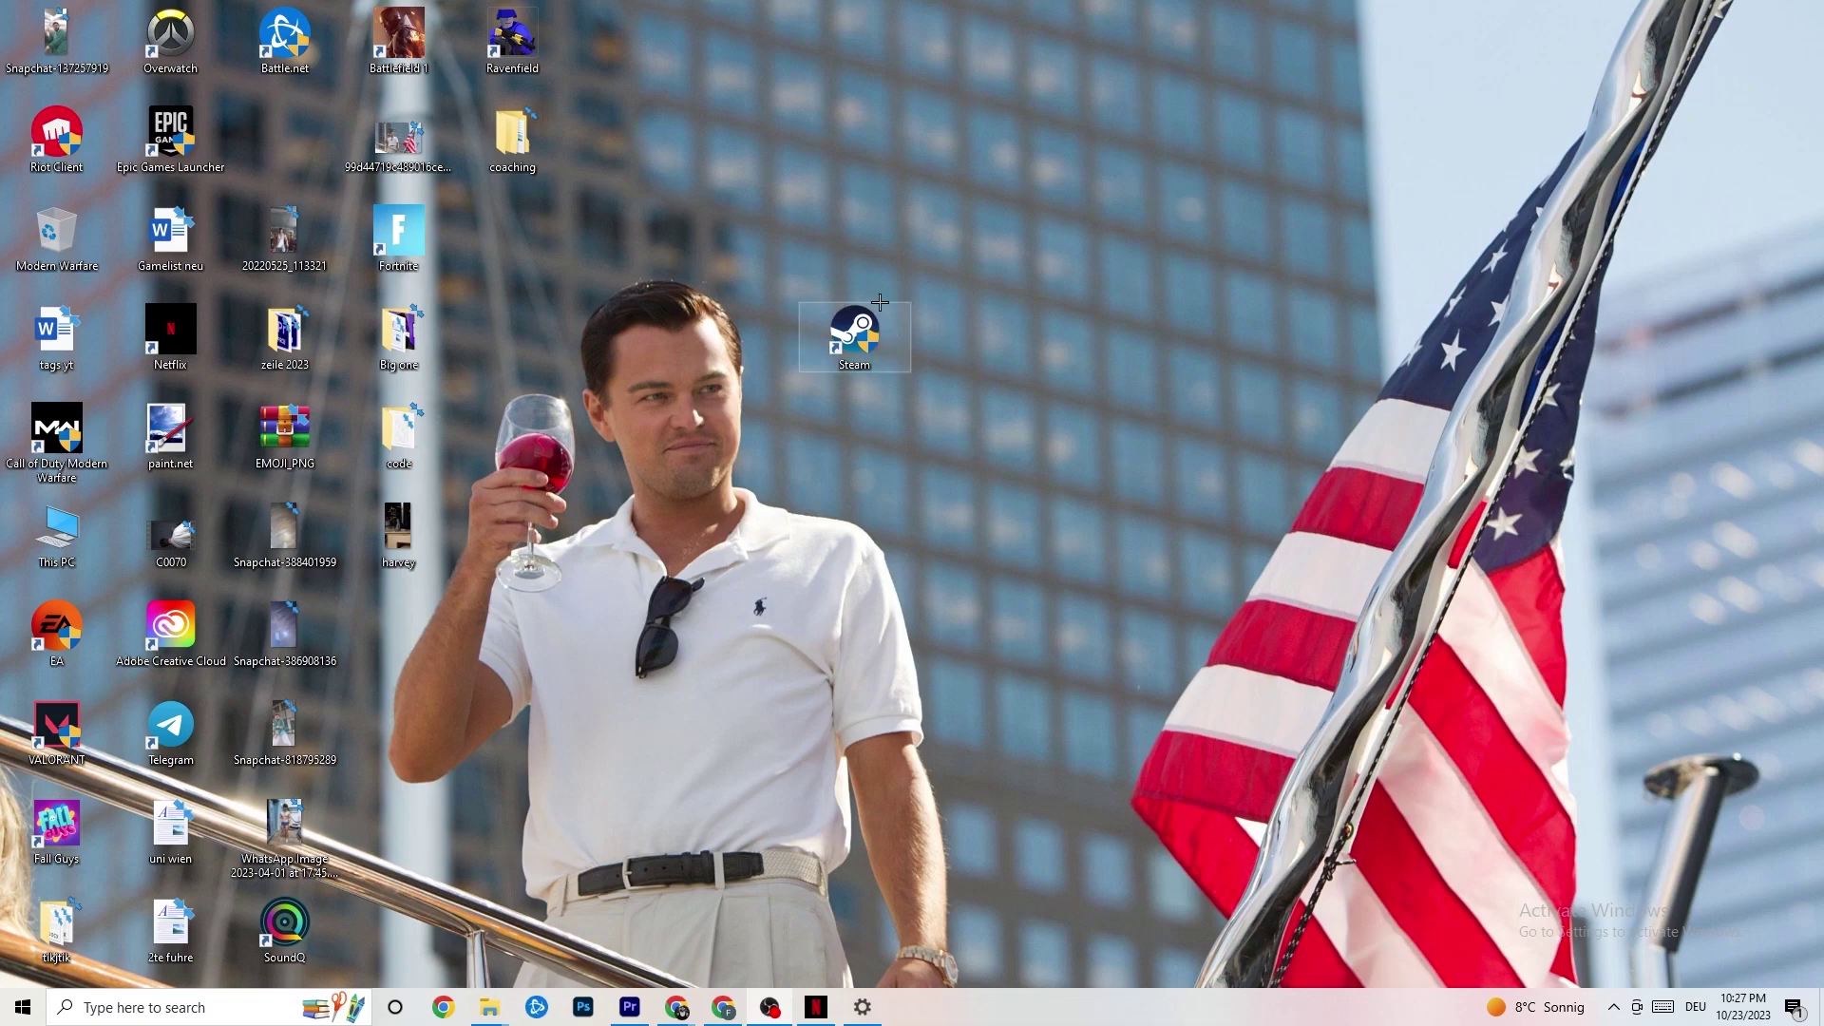
{"action": "key", "text": "super"}
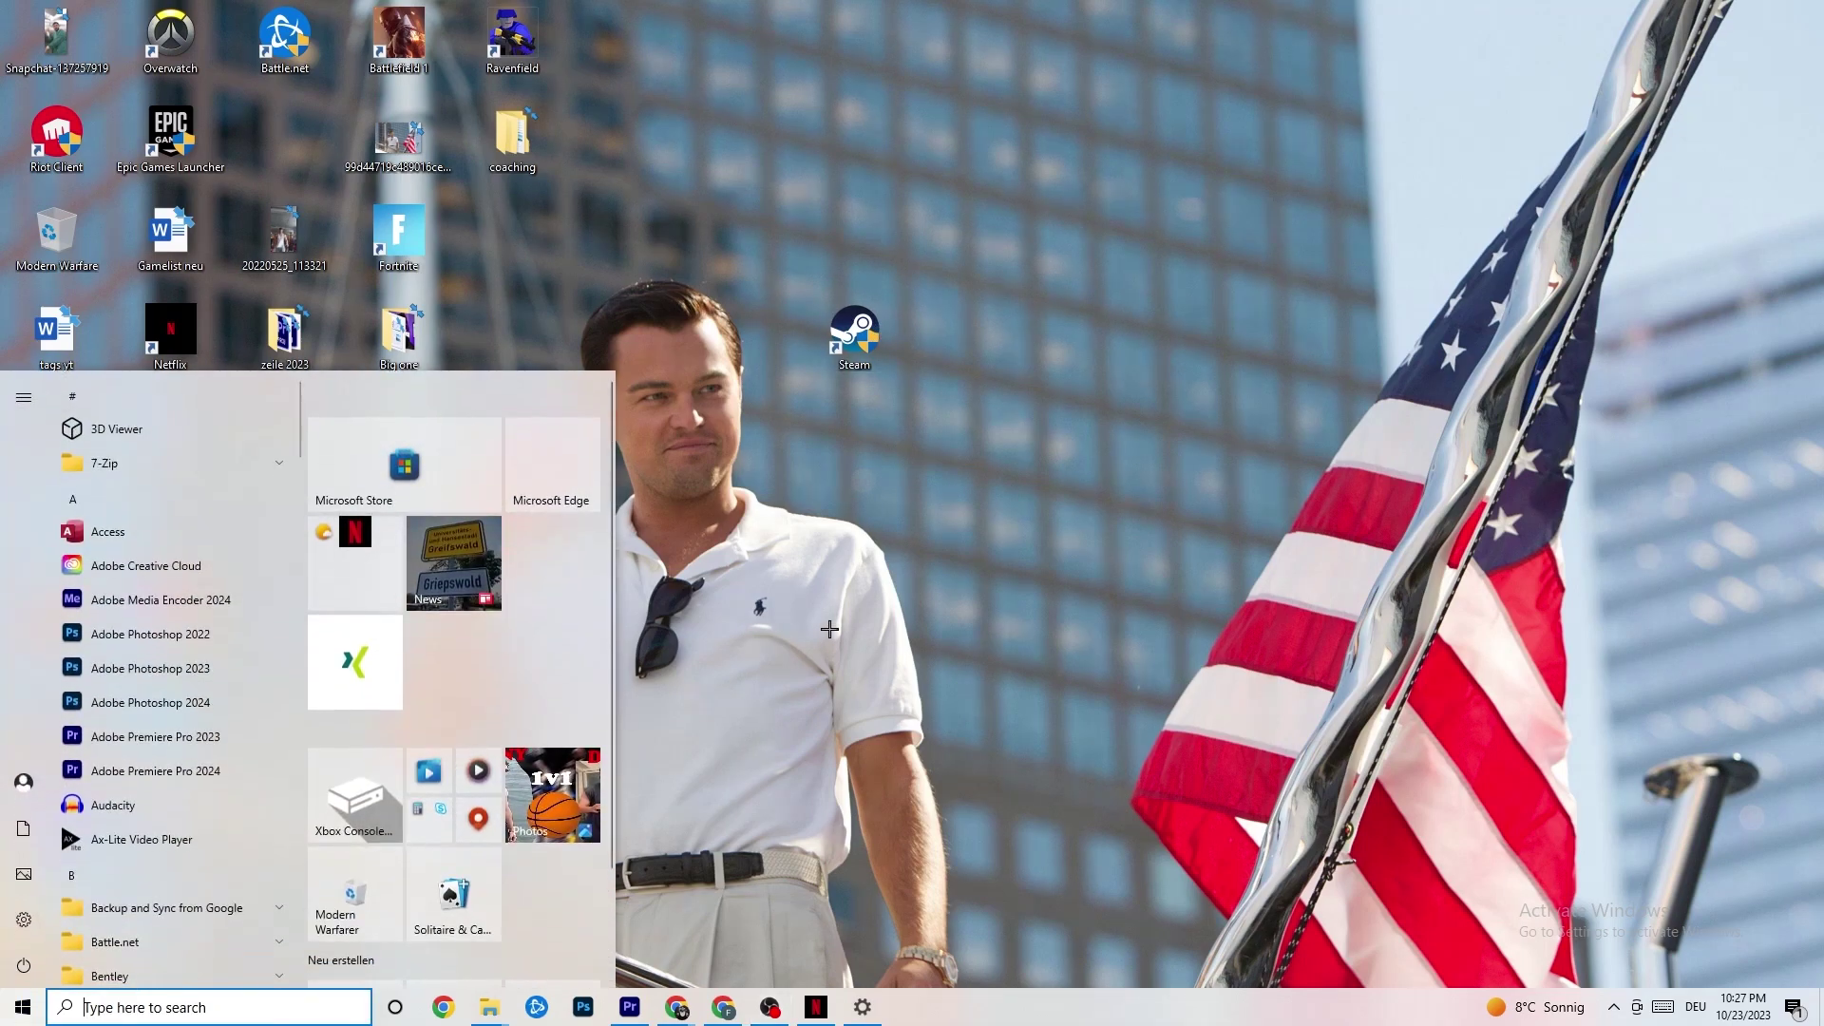
{"action": "key", "text": "super"}
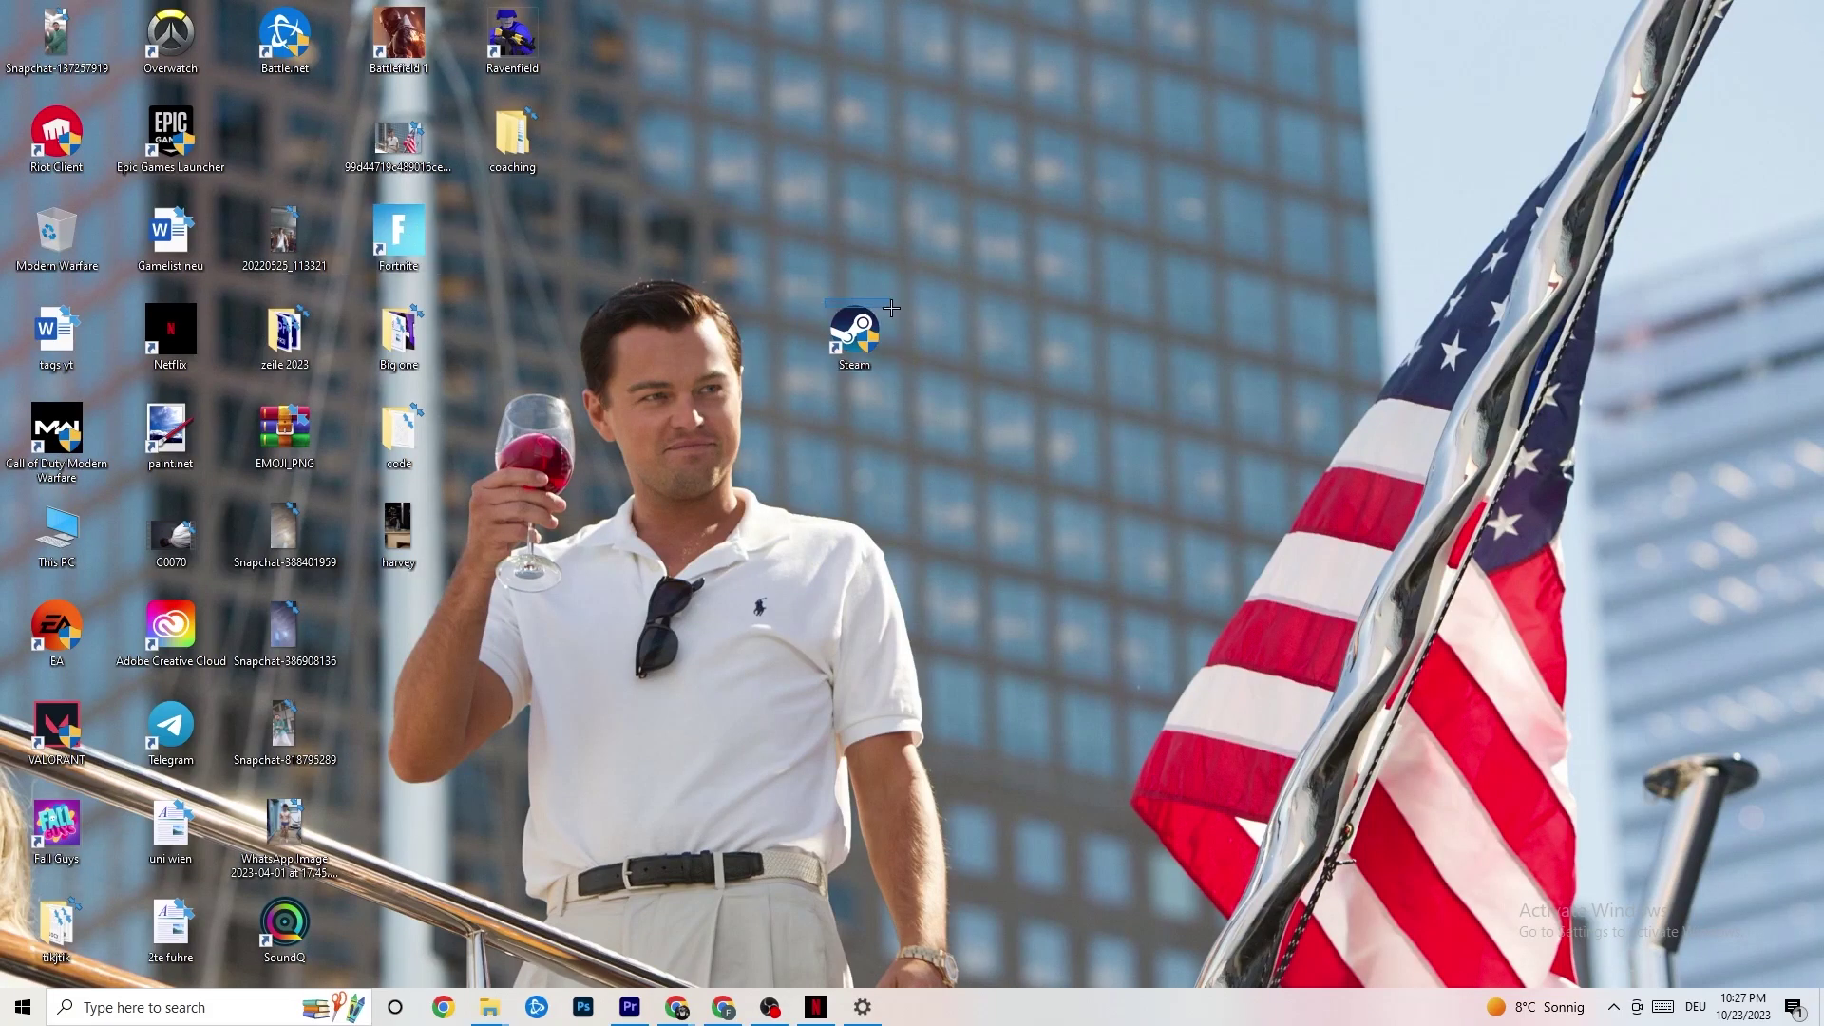
{"action": "right_click", "coordinate": [860, 328]}
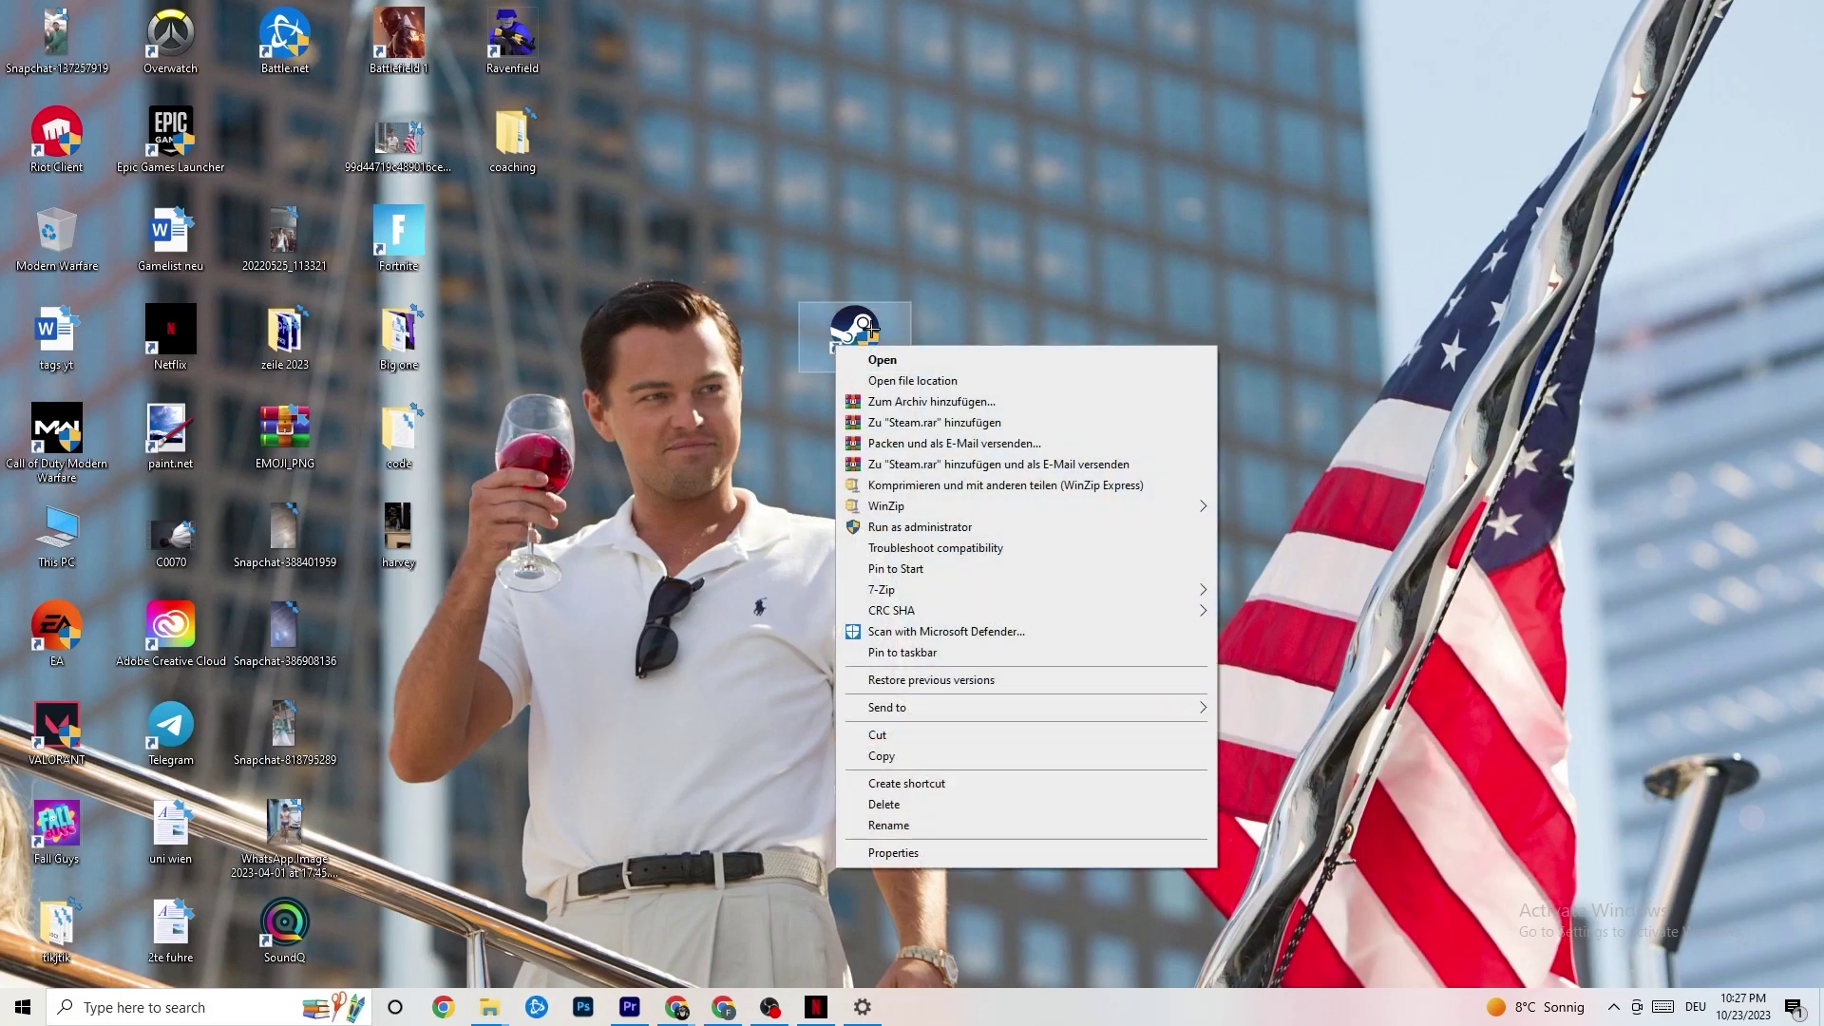
{"action": "left_click", "coordinate": [737, 537]}
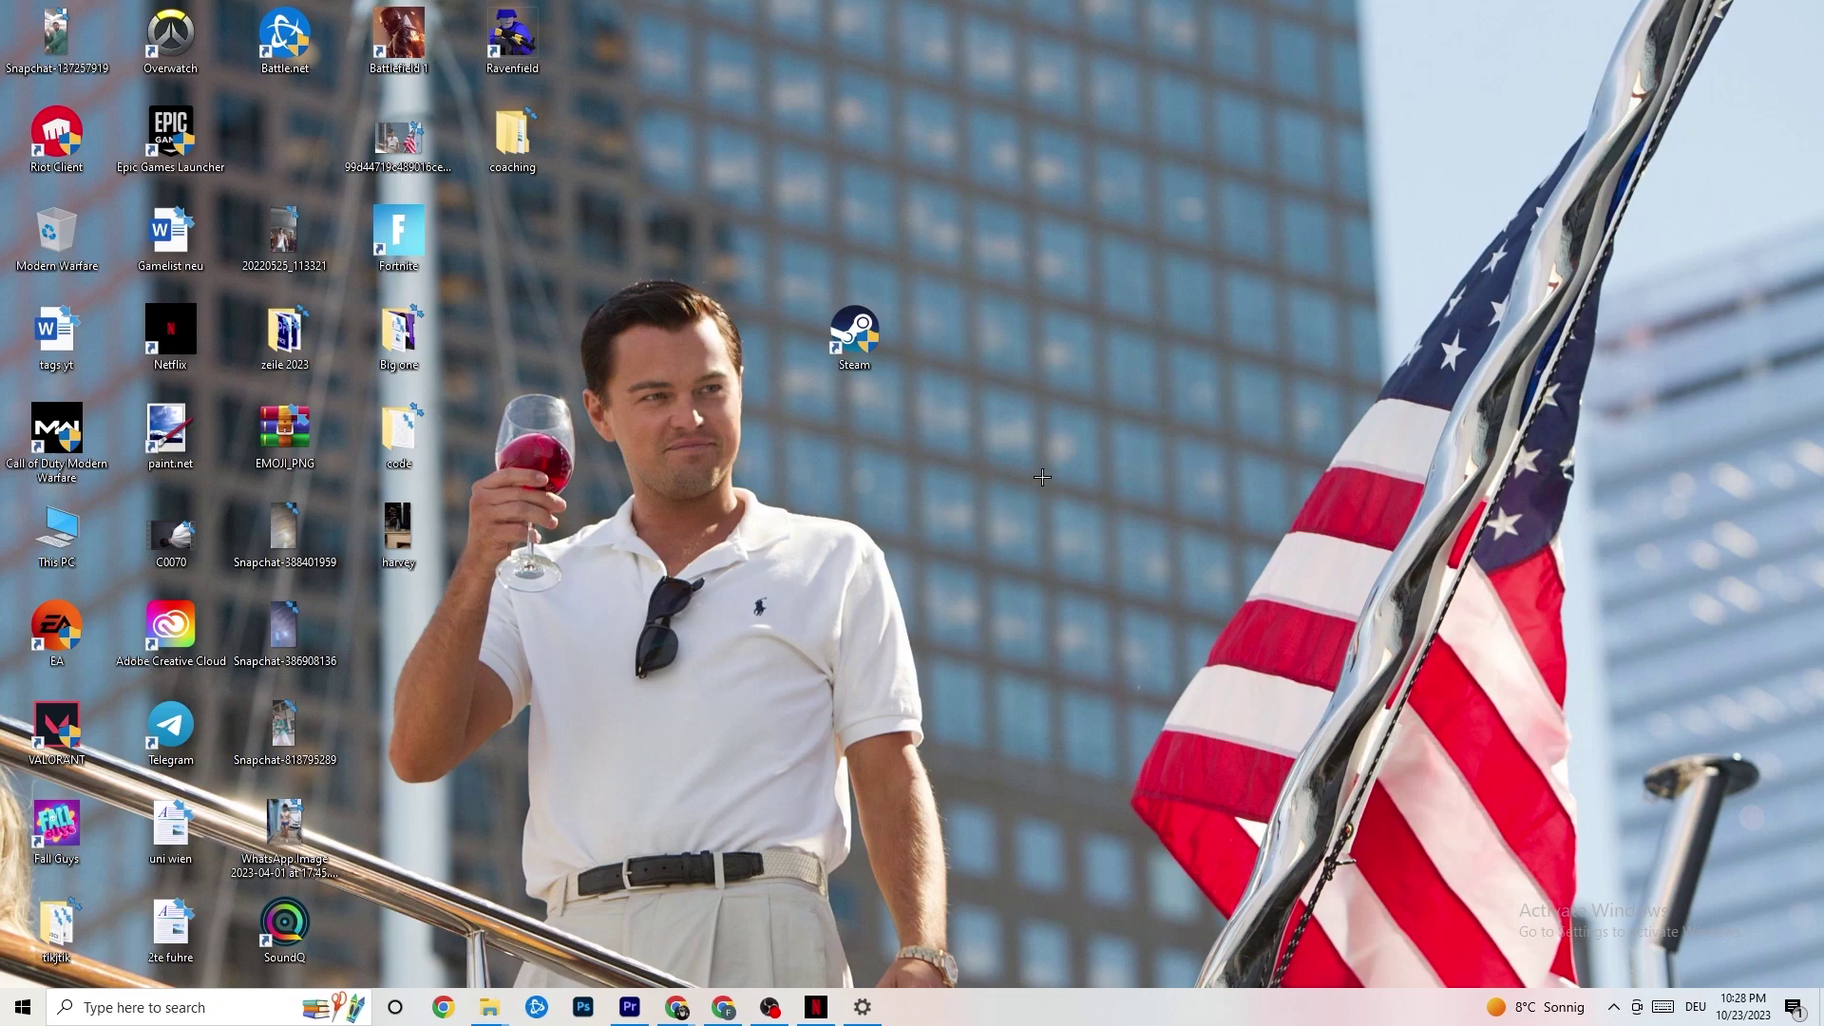
{"action": "right_click", "coordinate": [1008, 1020]}
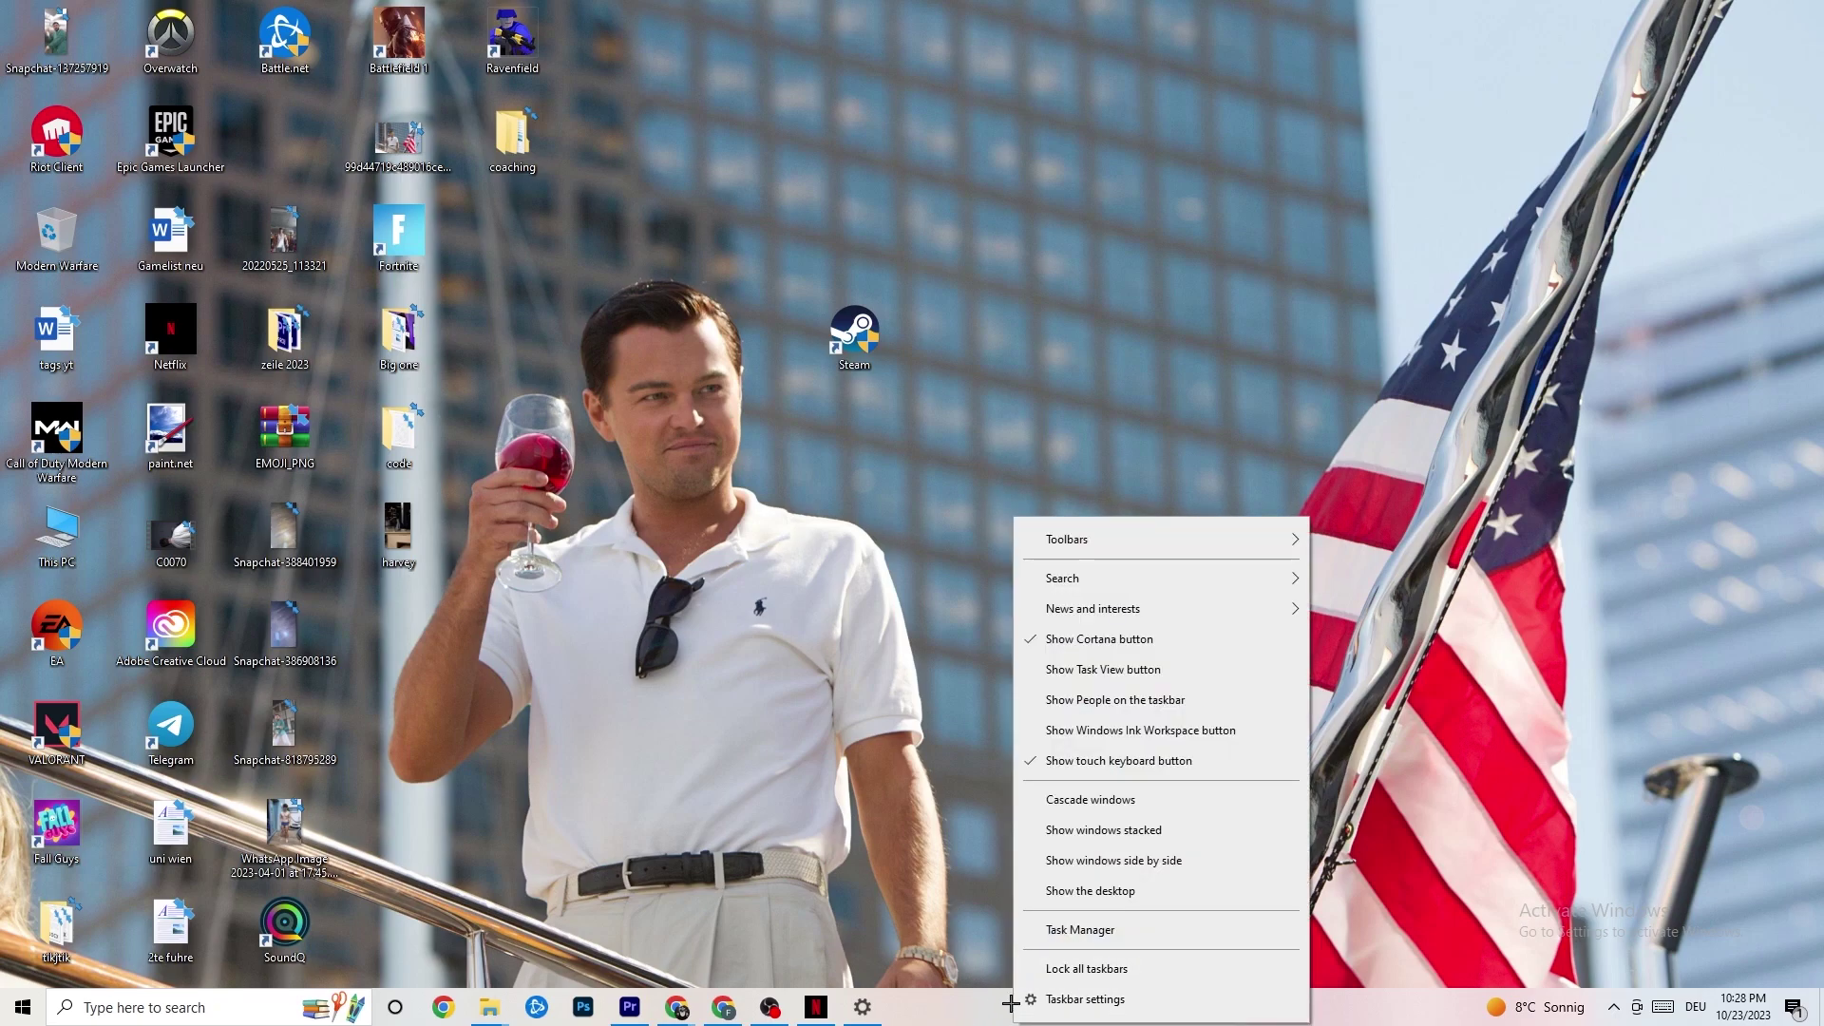
Launch Task Manager maximized, listing 7 apps and 102 background processes with resource usage.
{"action": "left_click", "coordinate": [1094, 930]}
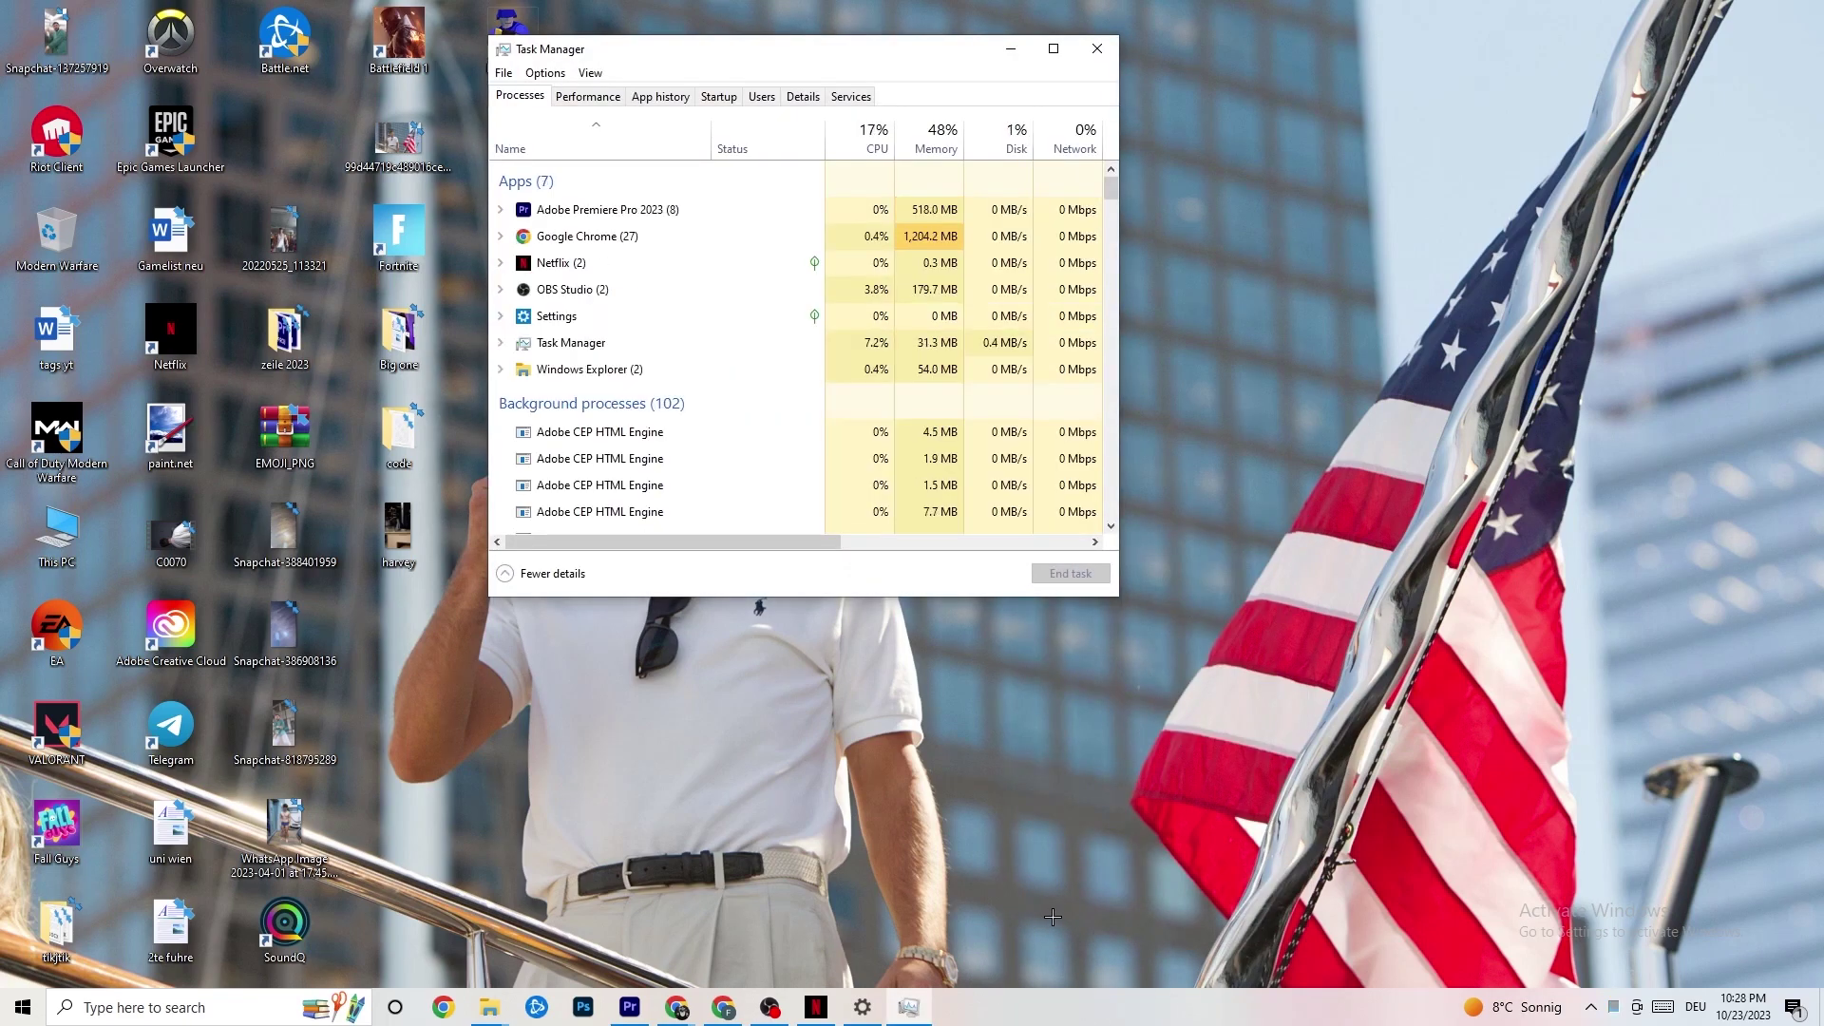
{"action": "left_click", "coordinate": [1053, 49]}
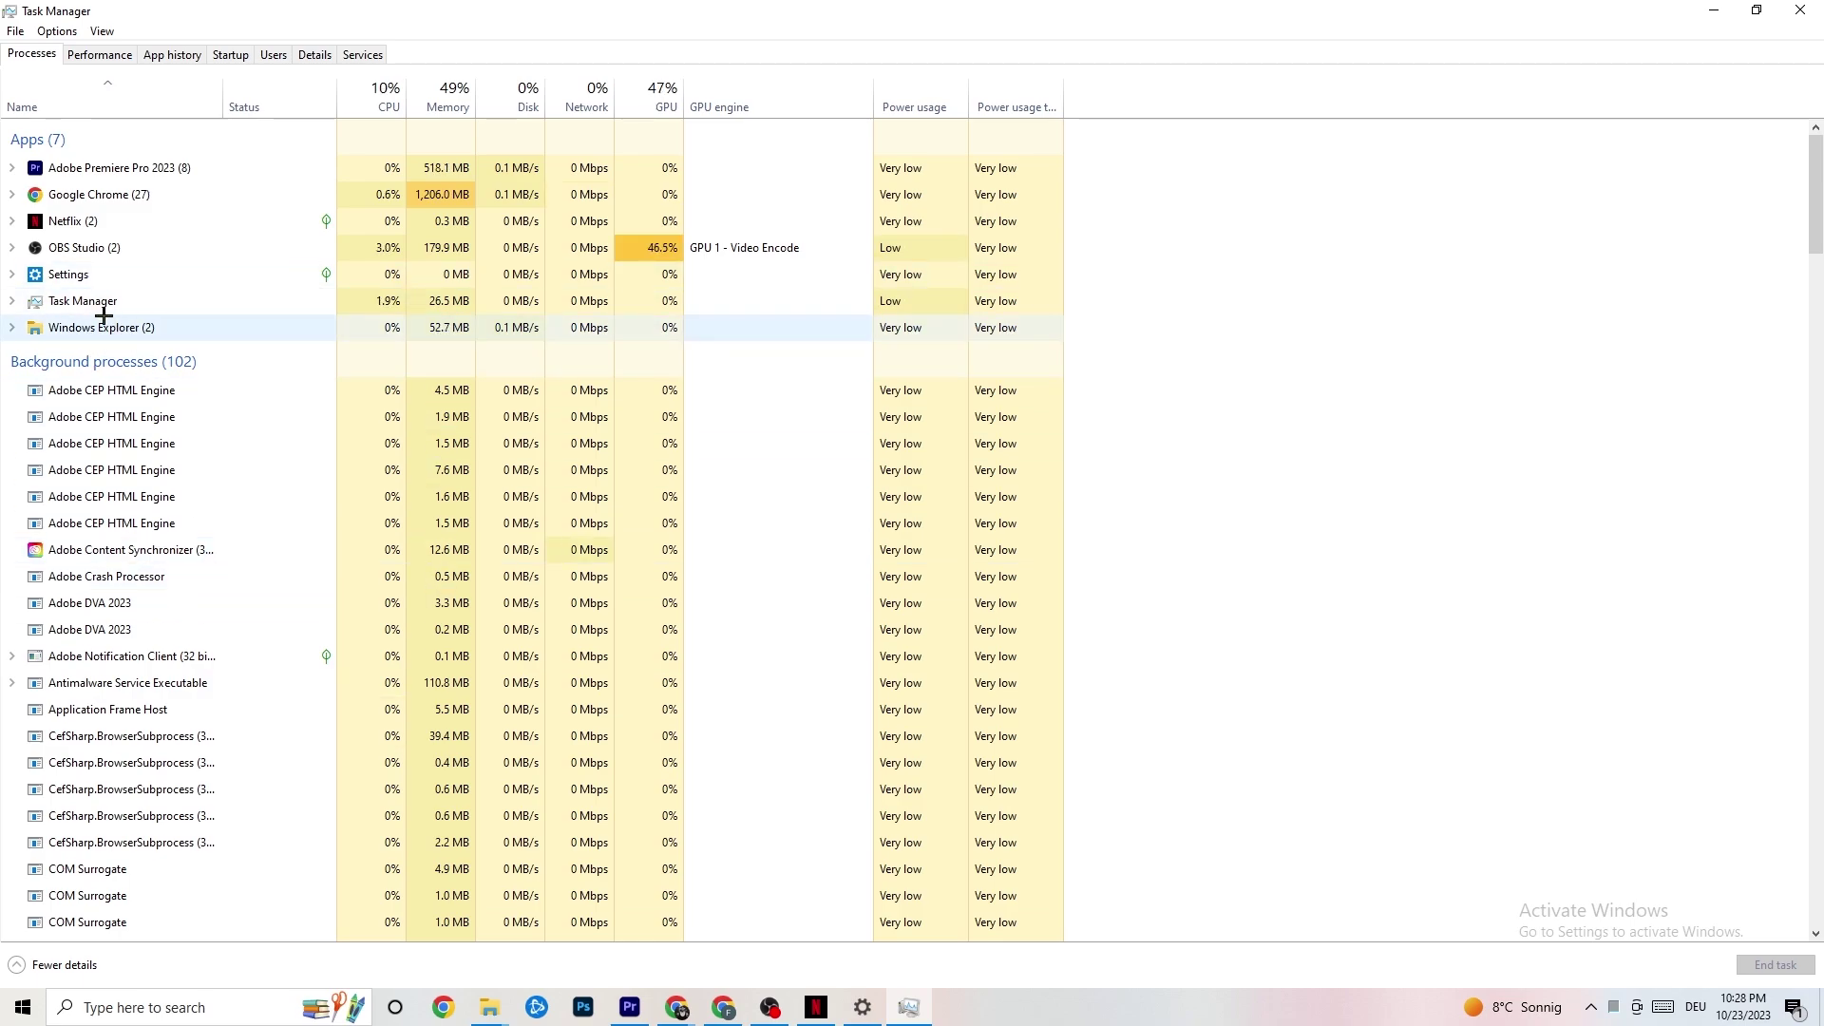
{"action": "right_click", "coordinate": [132, 195]}
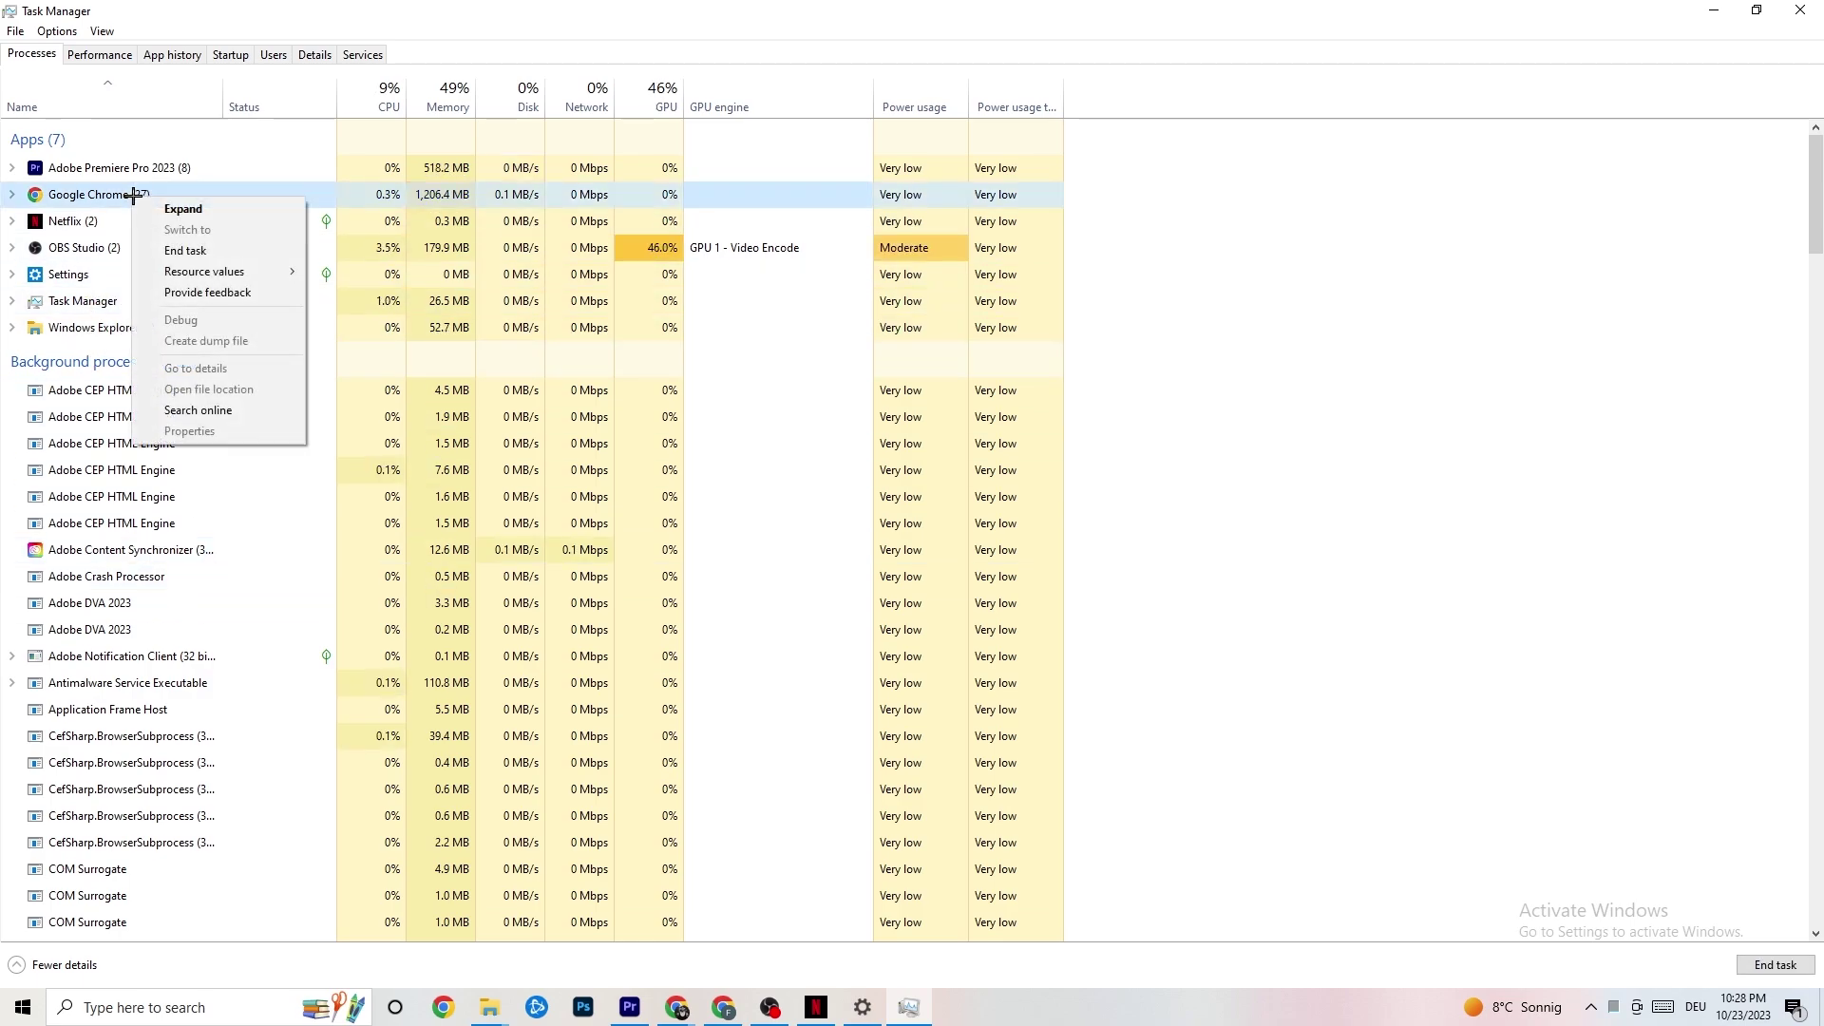
{"action": "left_click", "coordinate": [1206, 241]}
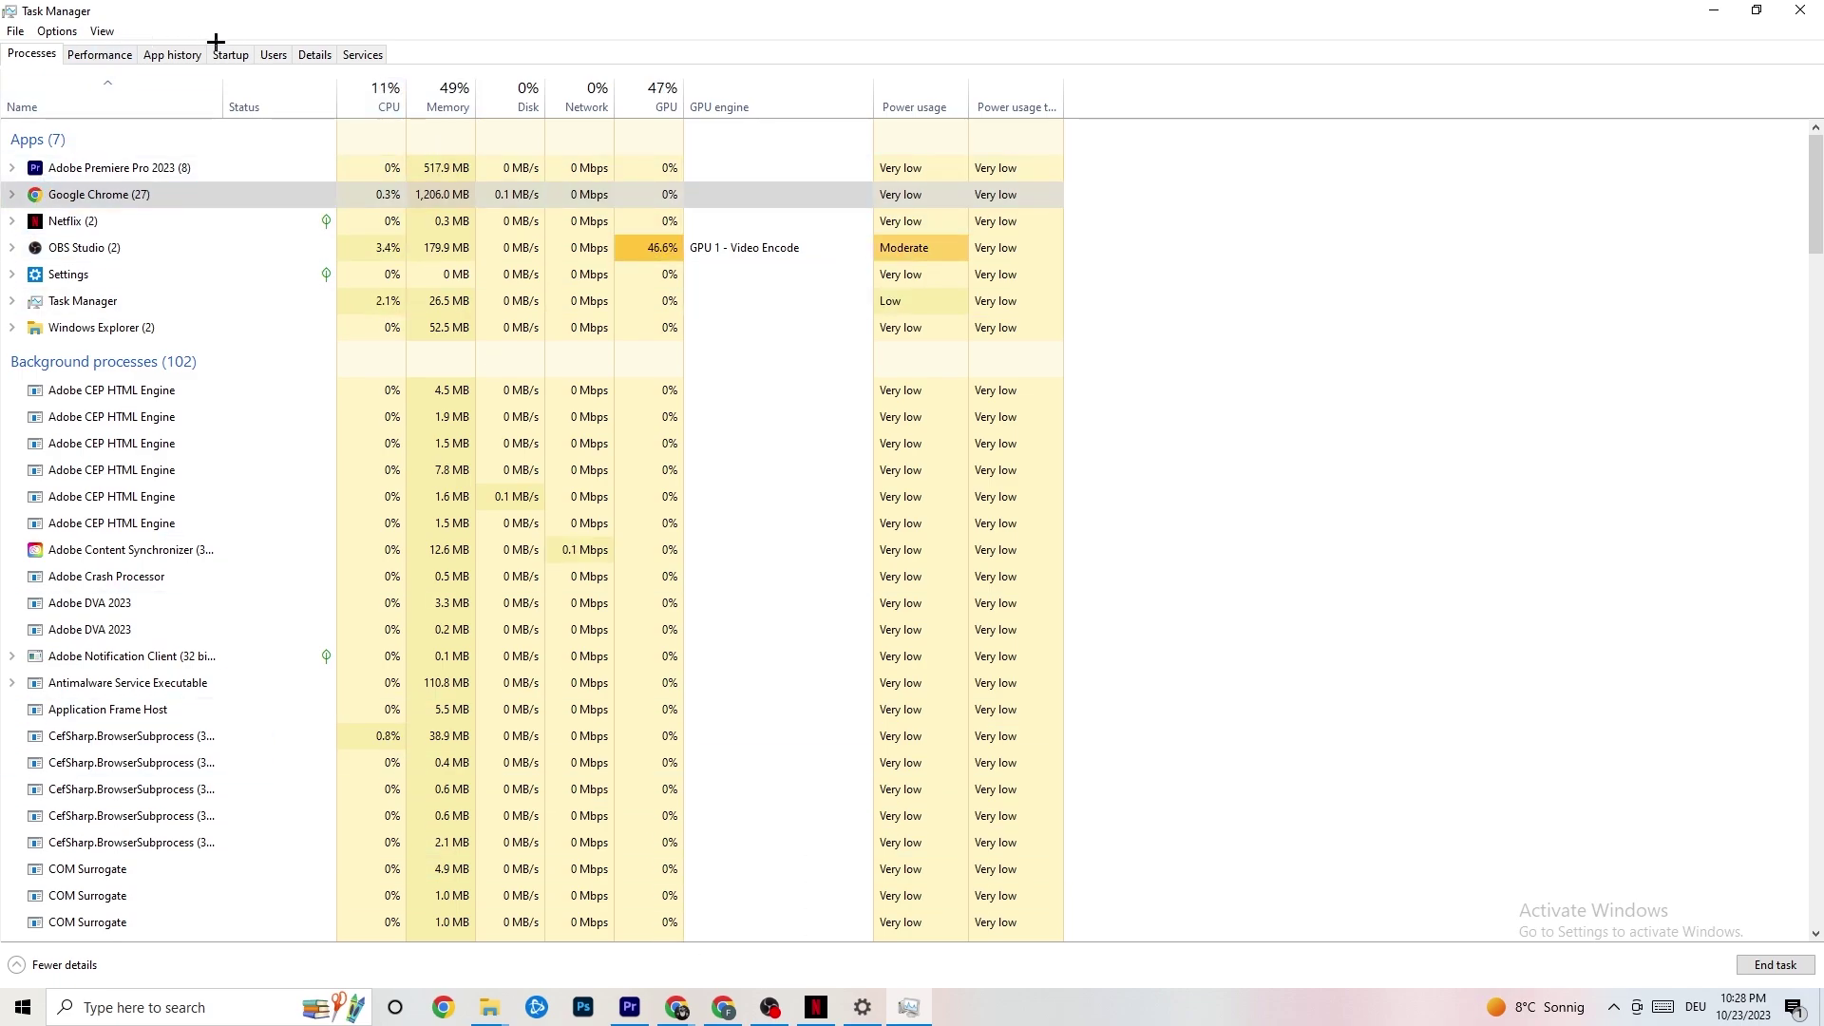
{"action": "left_click", "coordinate": [317, 54]}
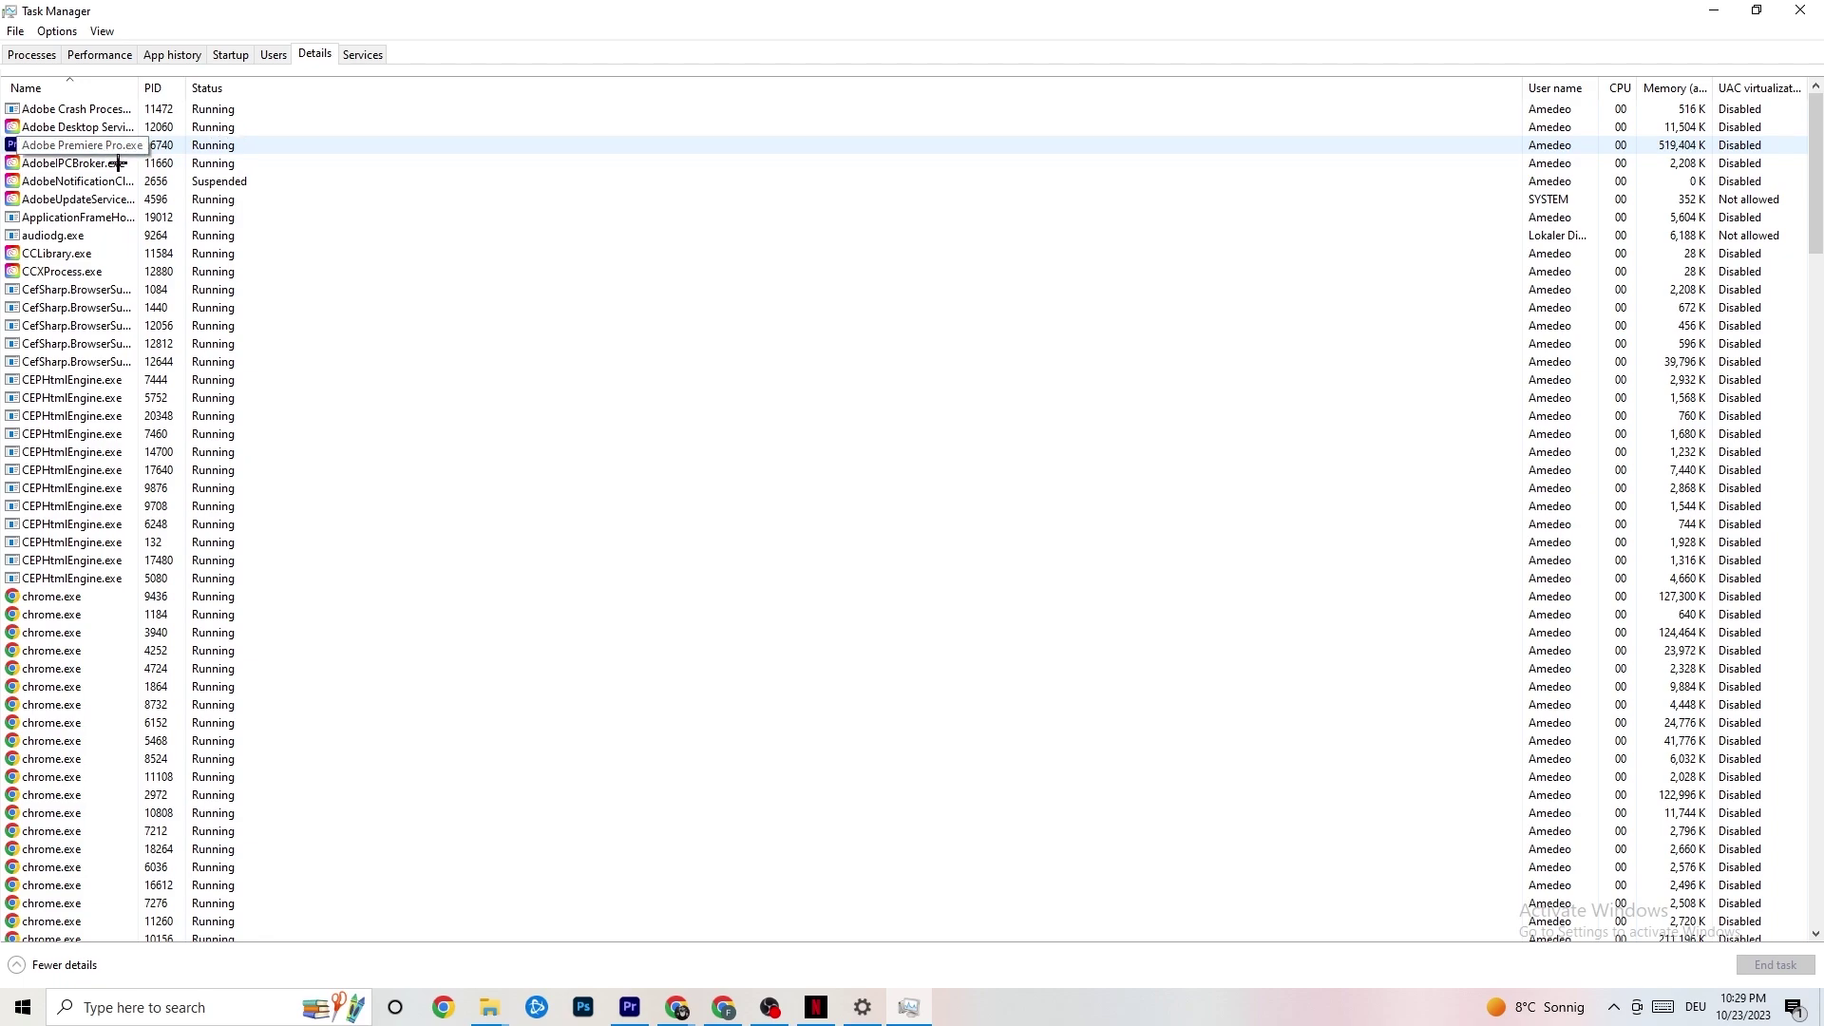
{"action": "right_click", "coordinate": [99, 150]}
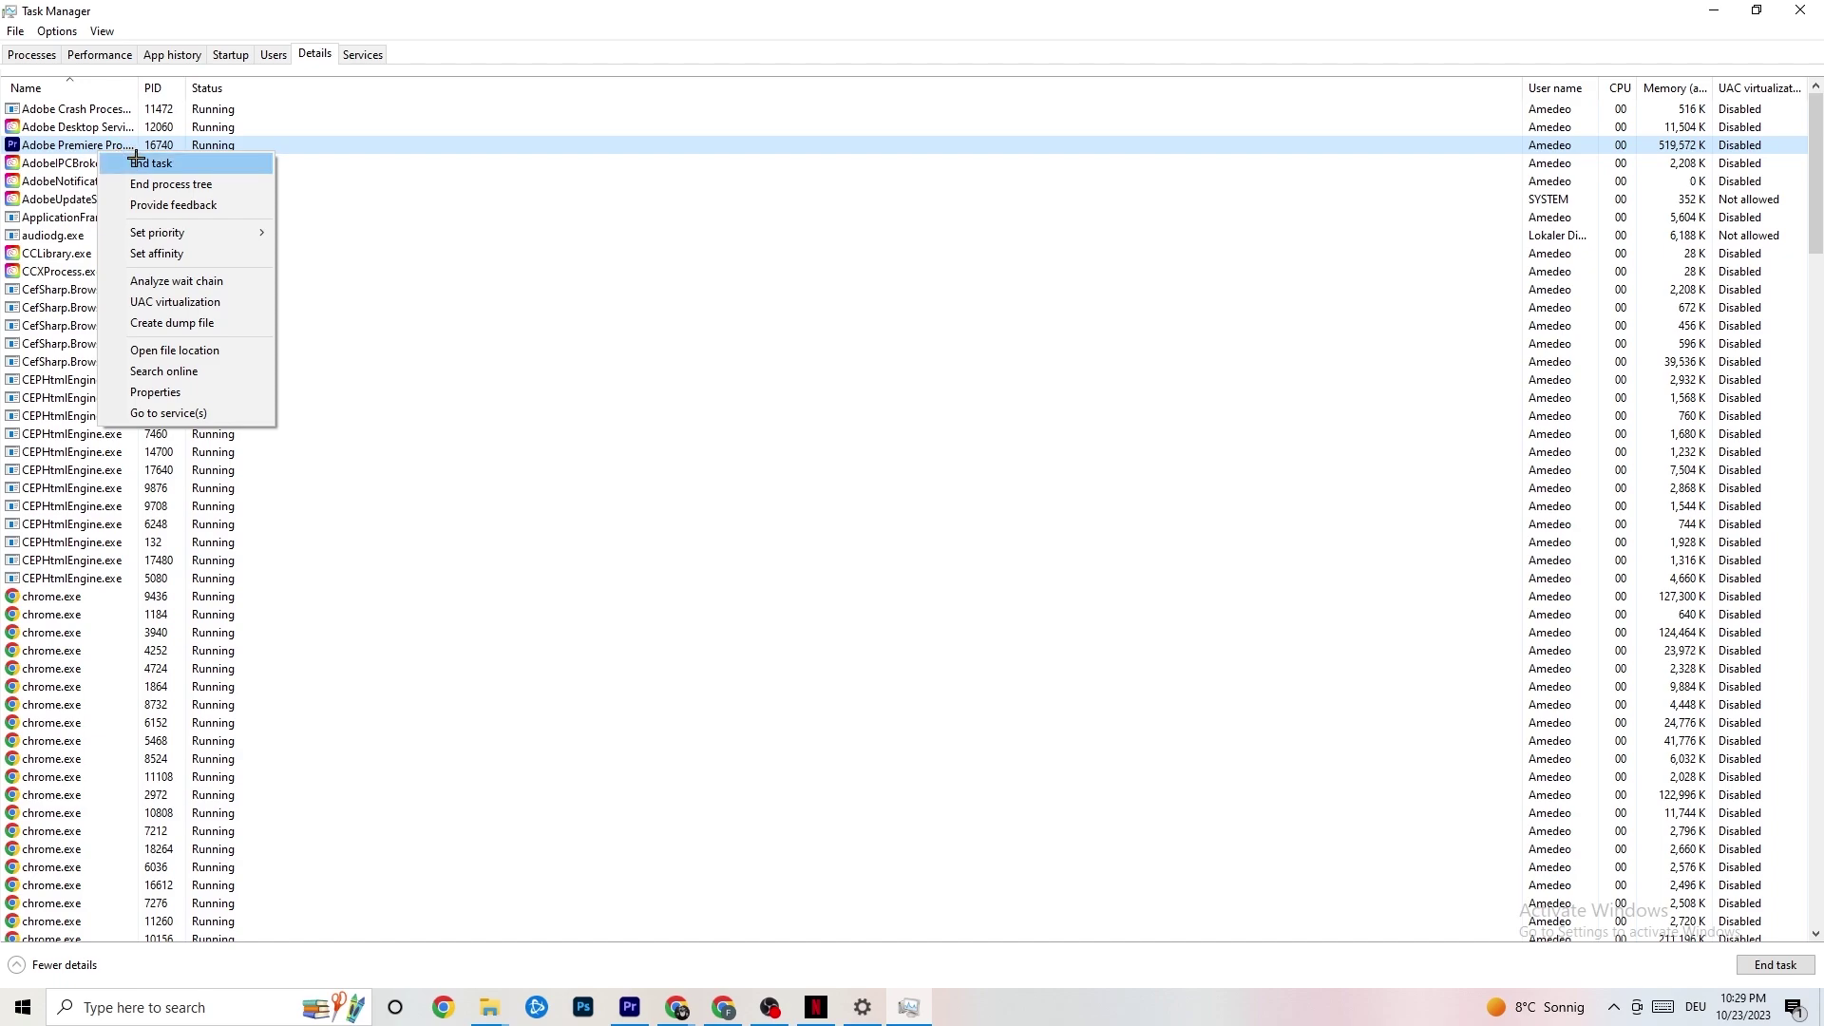
{"action": "mouse_move", "coordinate": [173, 236]}
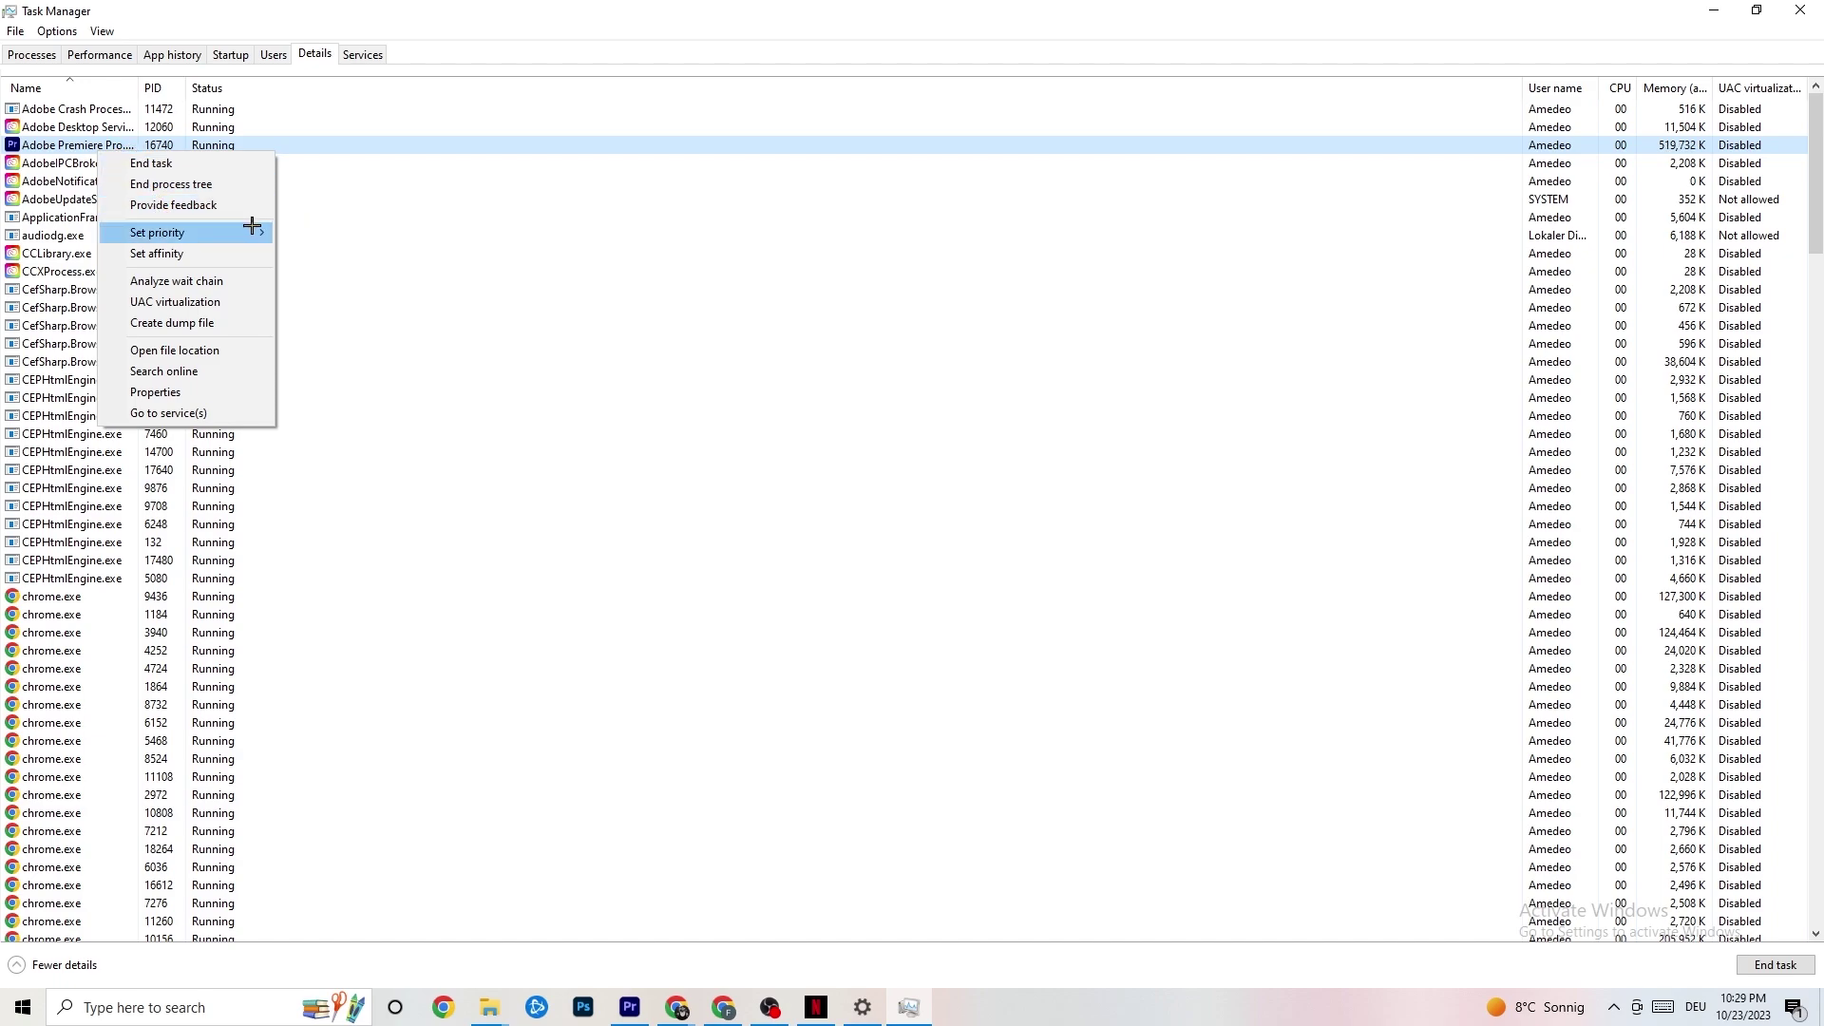
{"action": "mouse_move", "coordinate": [251, 226]}
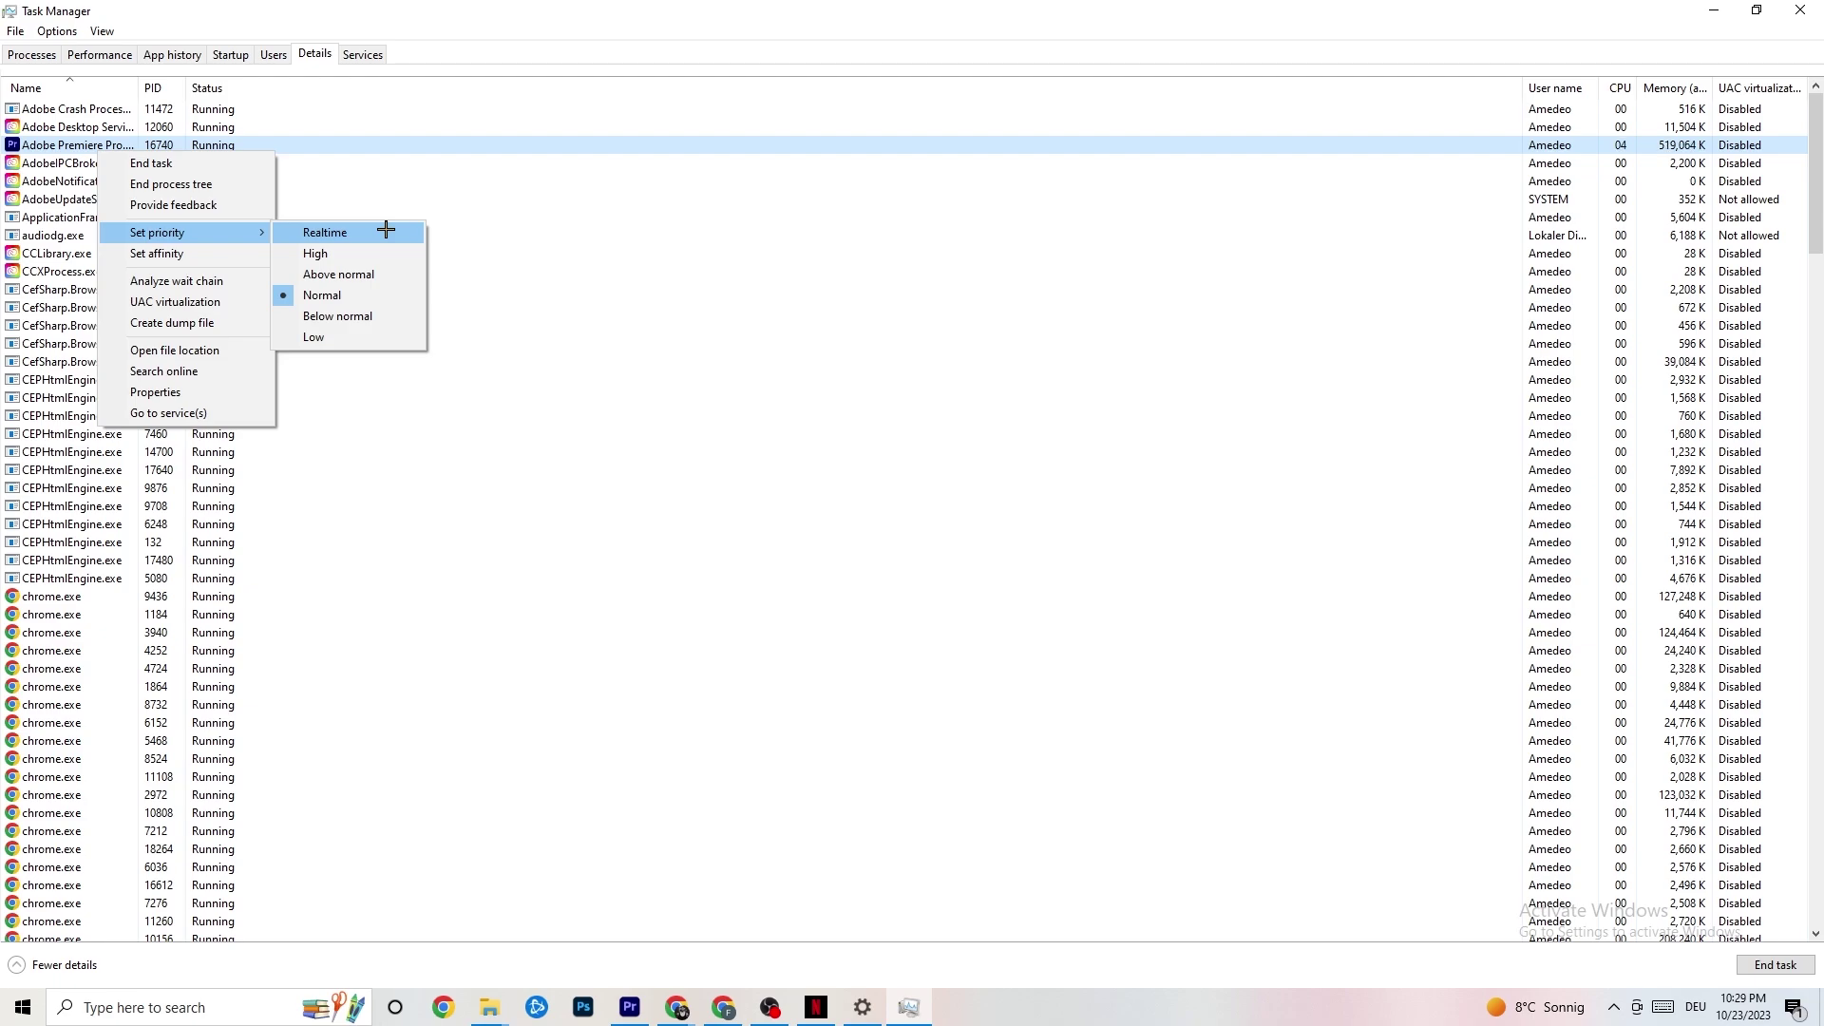
{"action": "left_click", "coordinate": [493, 199]}
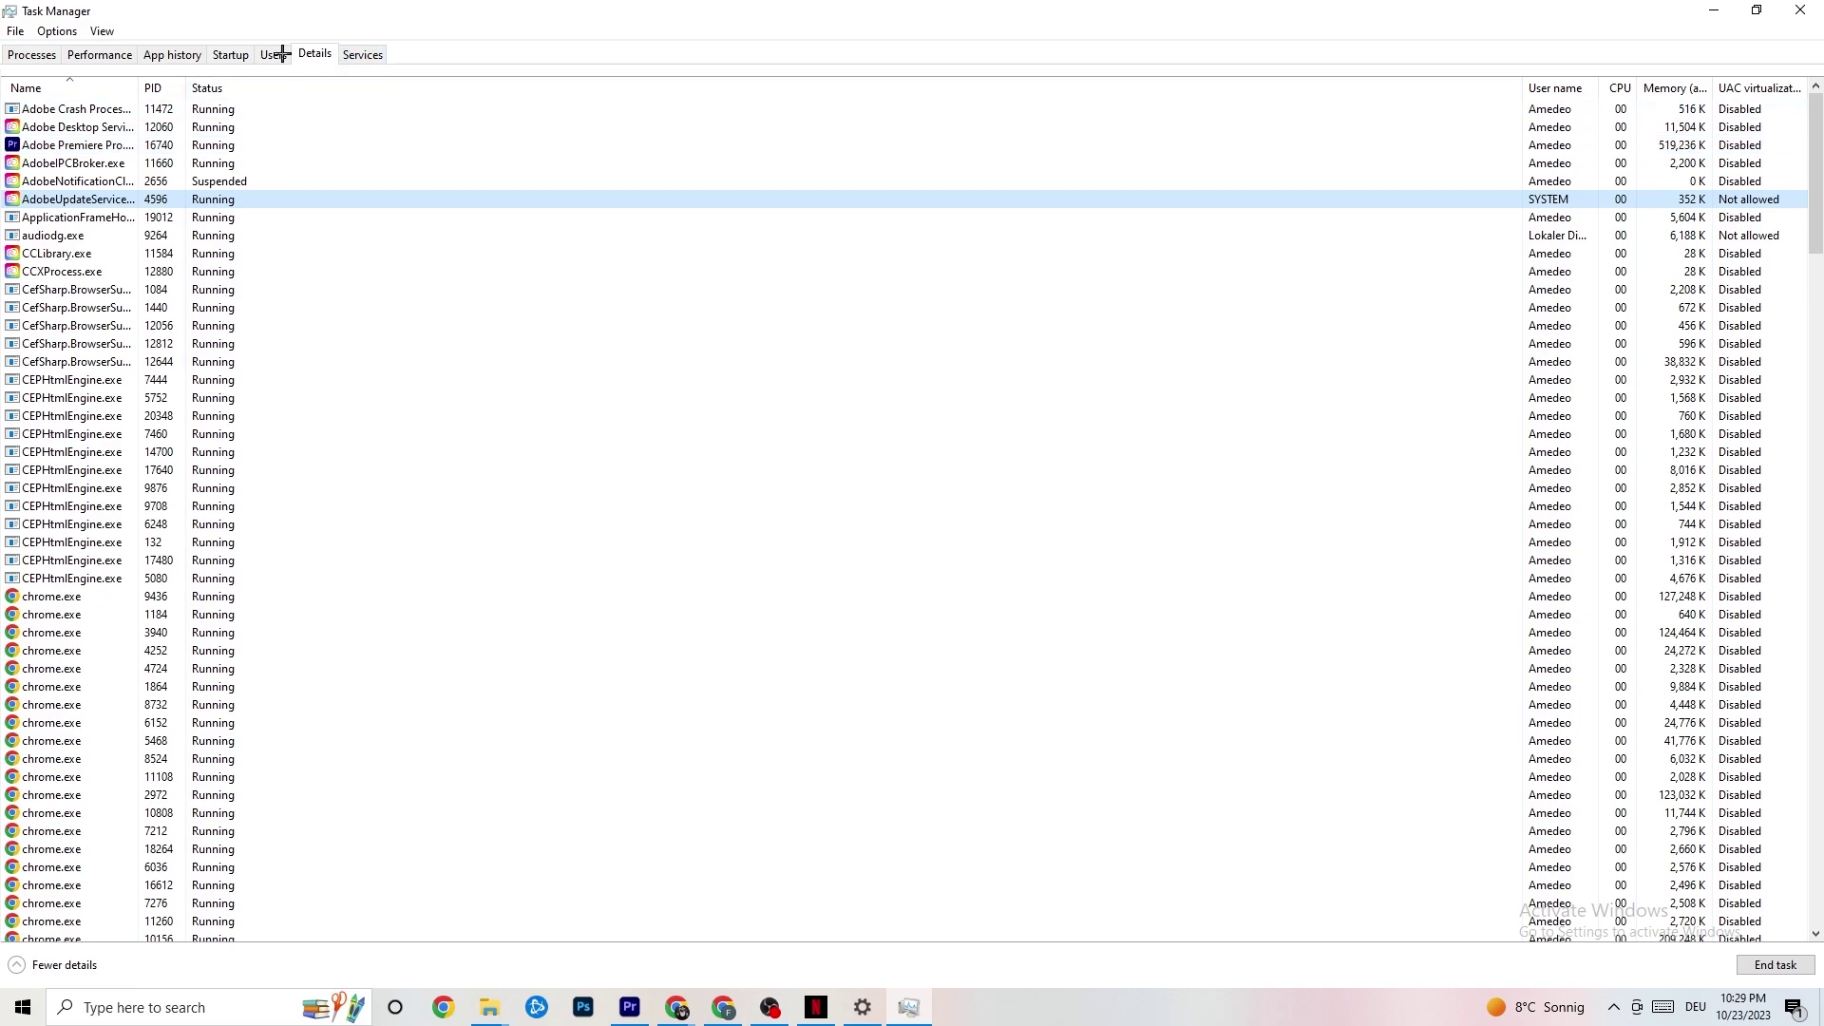
Review the Startup apps list, leave Razer Synapse enabled, and close Task Manager.
{"action": "left_click", "coordinate": [231, 55]}
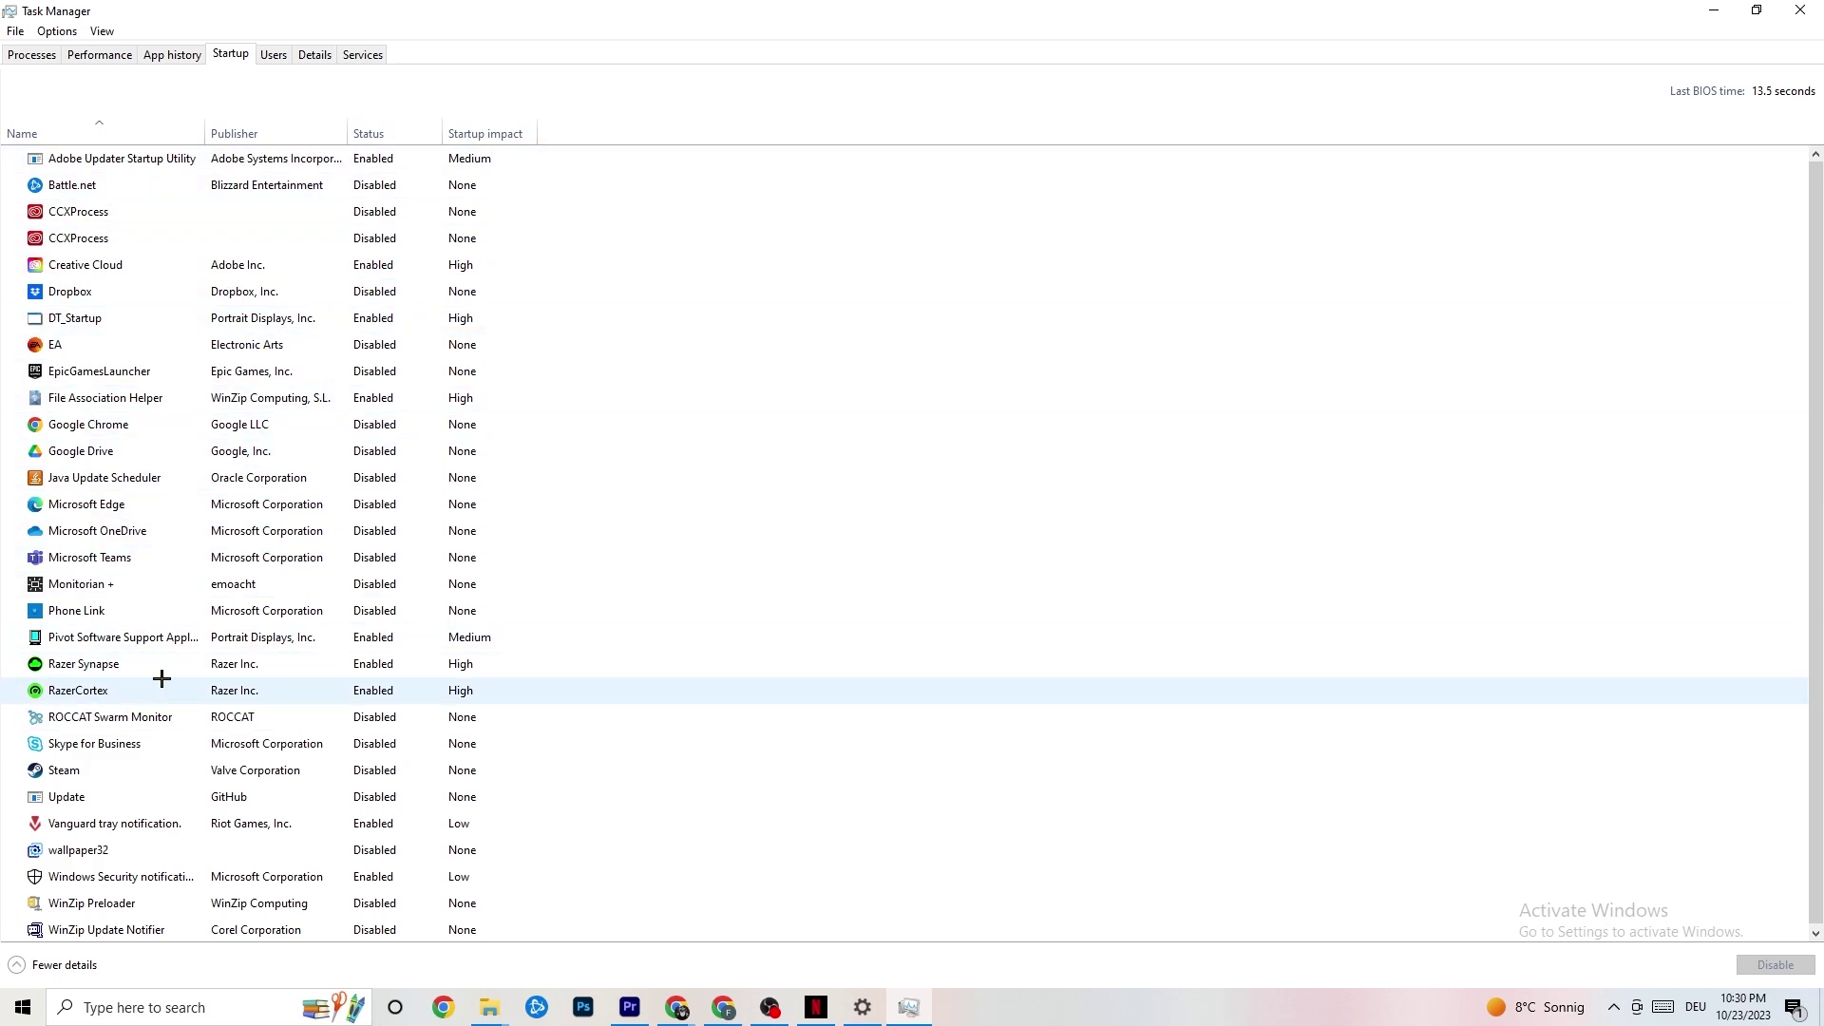
{"action": "right_click", "coordinate": [369, 666]}
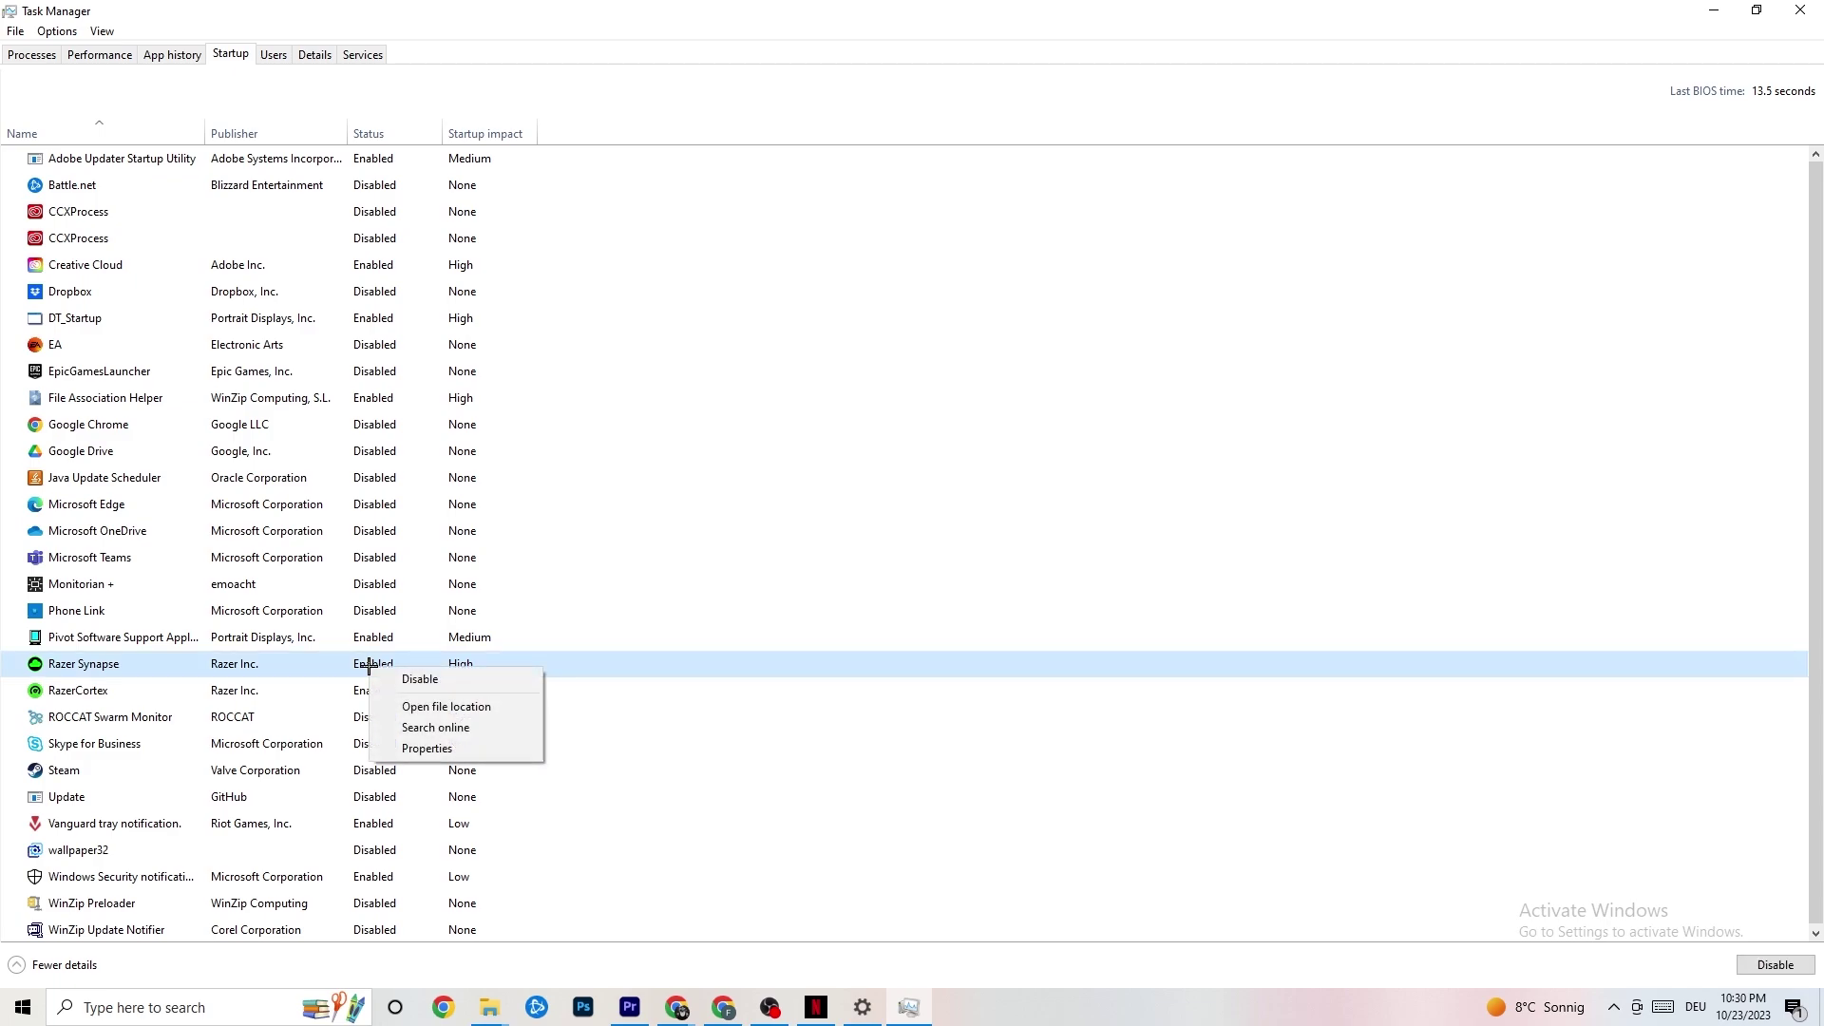
{"action": "left_click", "coordinate": [940, 96]}
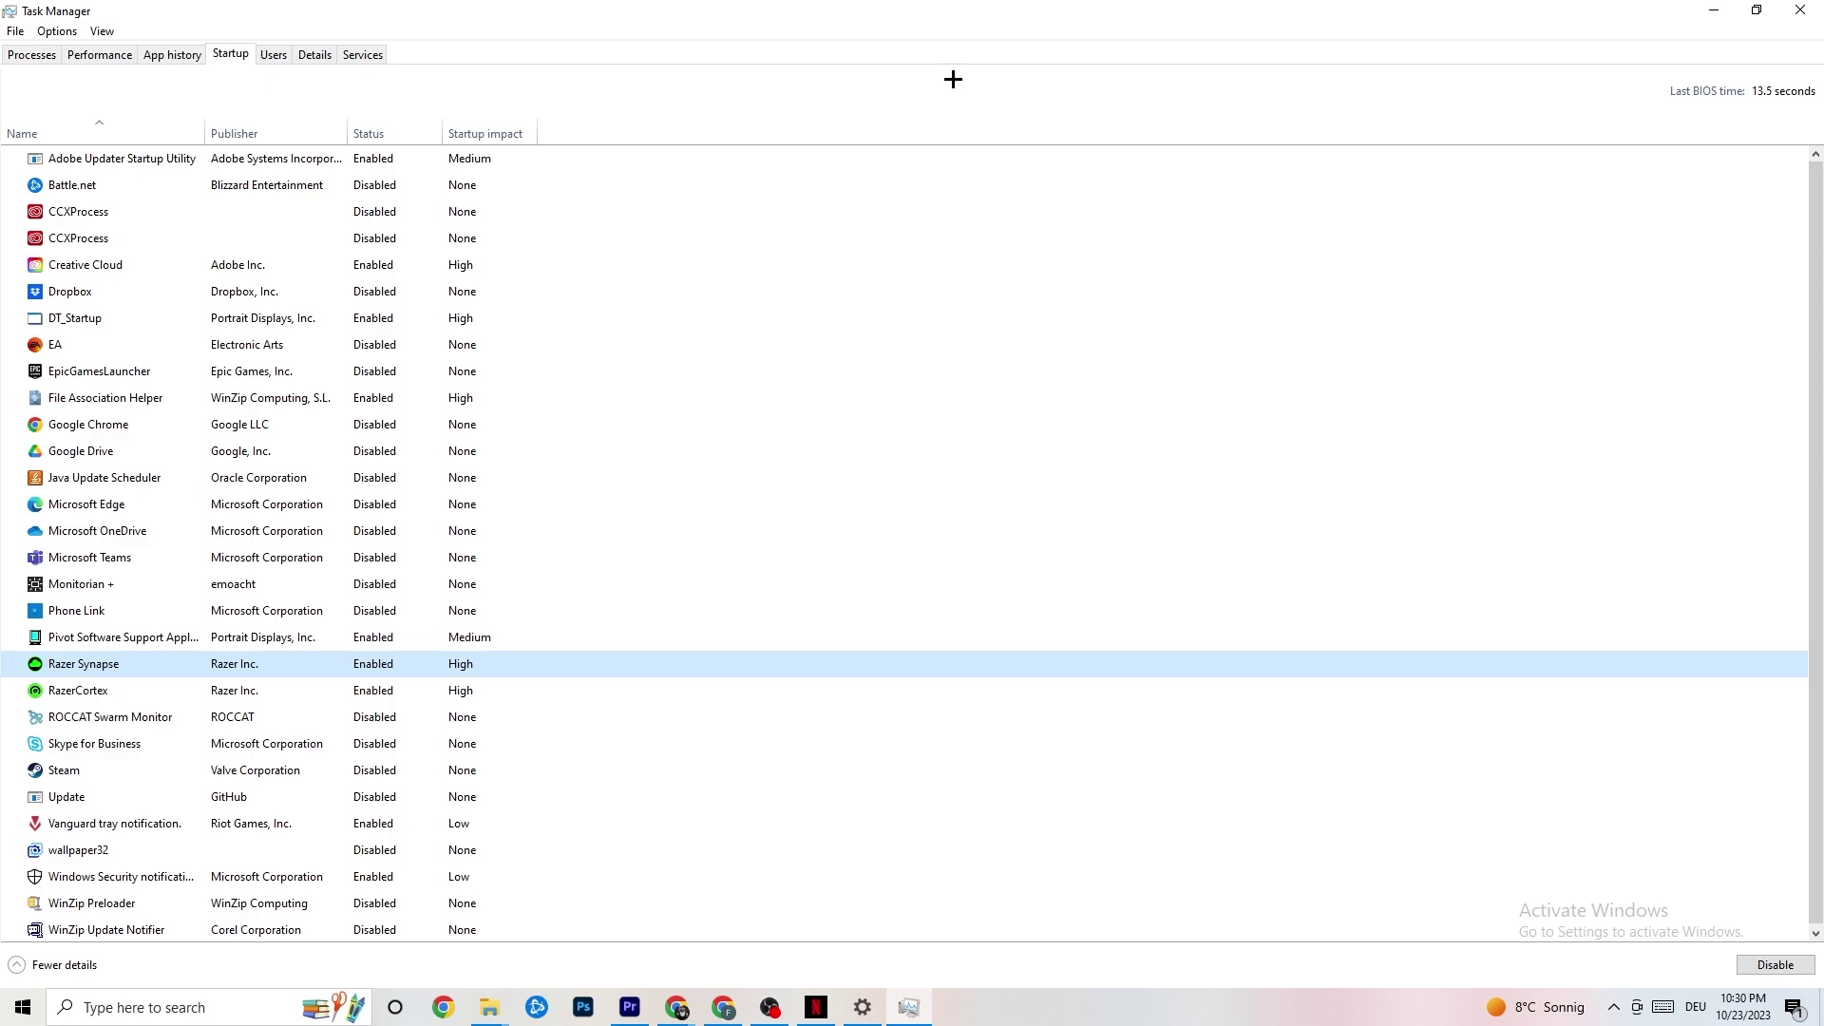
{"action": "left_click", "coordinate": [1790, 8]}
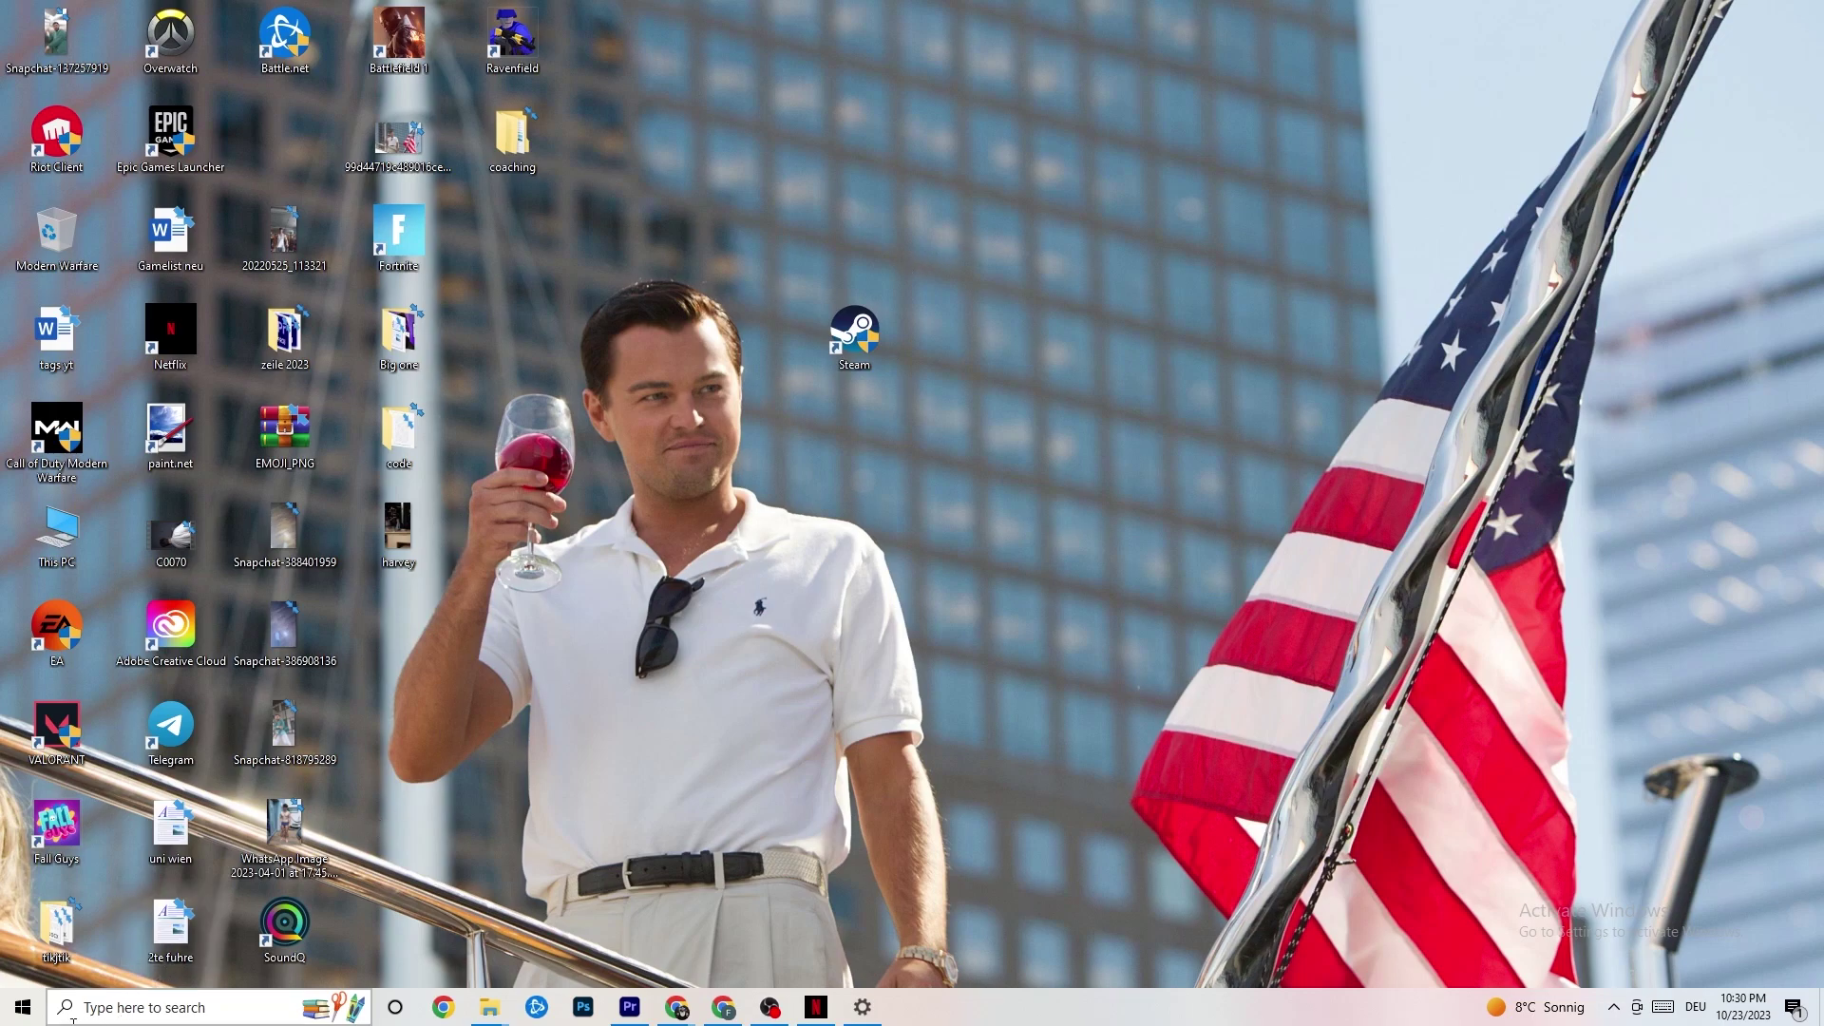
Launch Settings from the Start menu and go to System > Display.
{"action": "left_click", "coordinate": [14, 1020]}
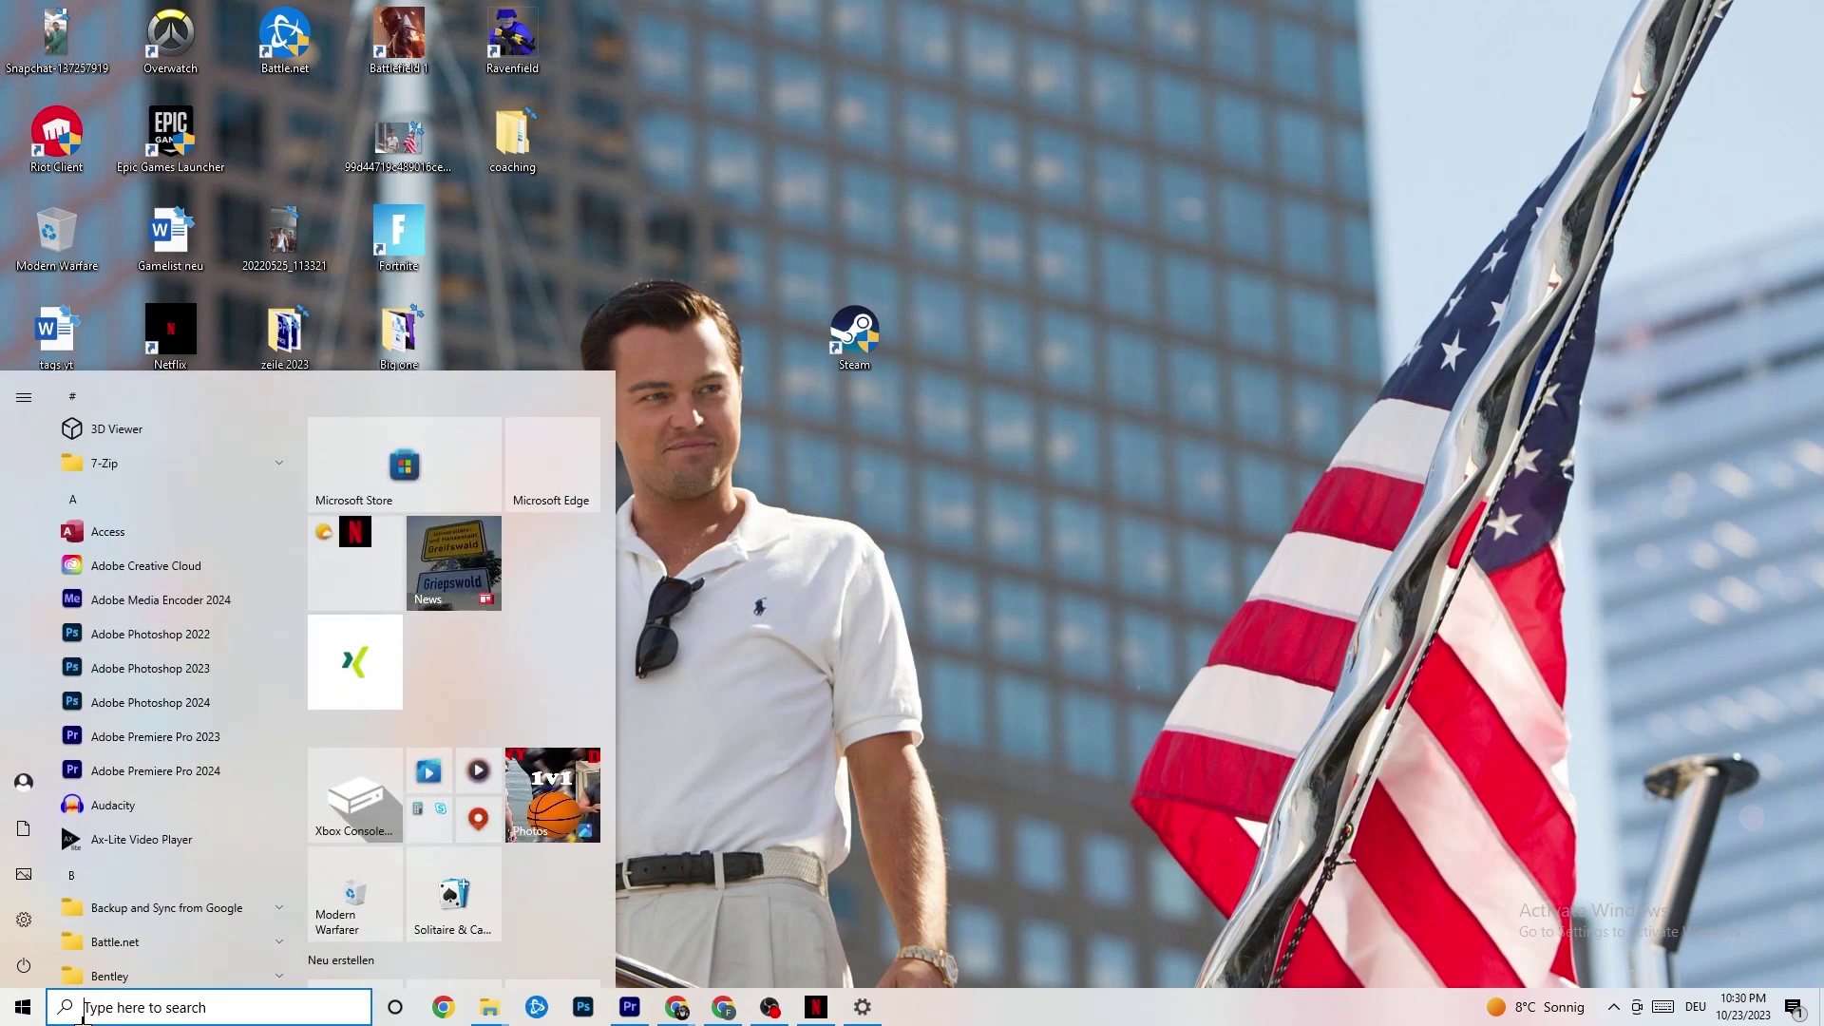
{"action": "left_click", "coordinate": [27, 920]}
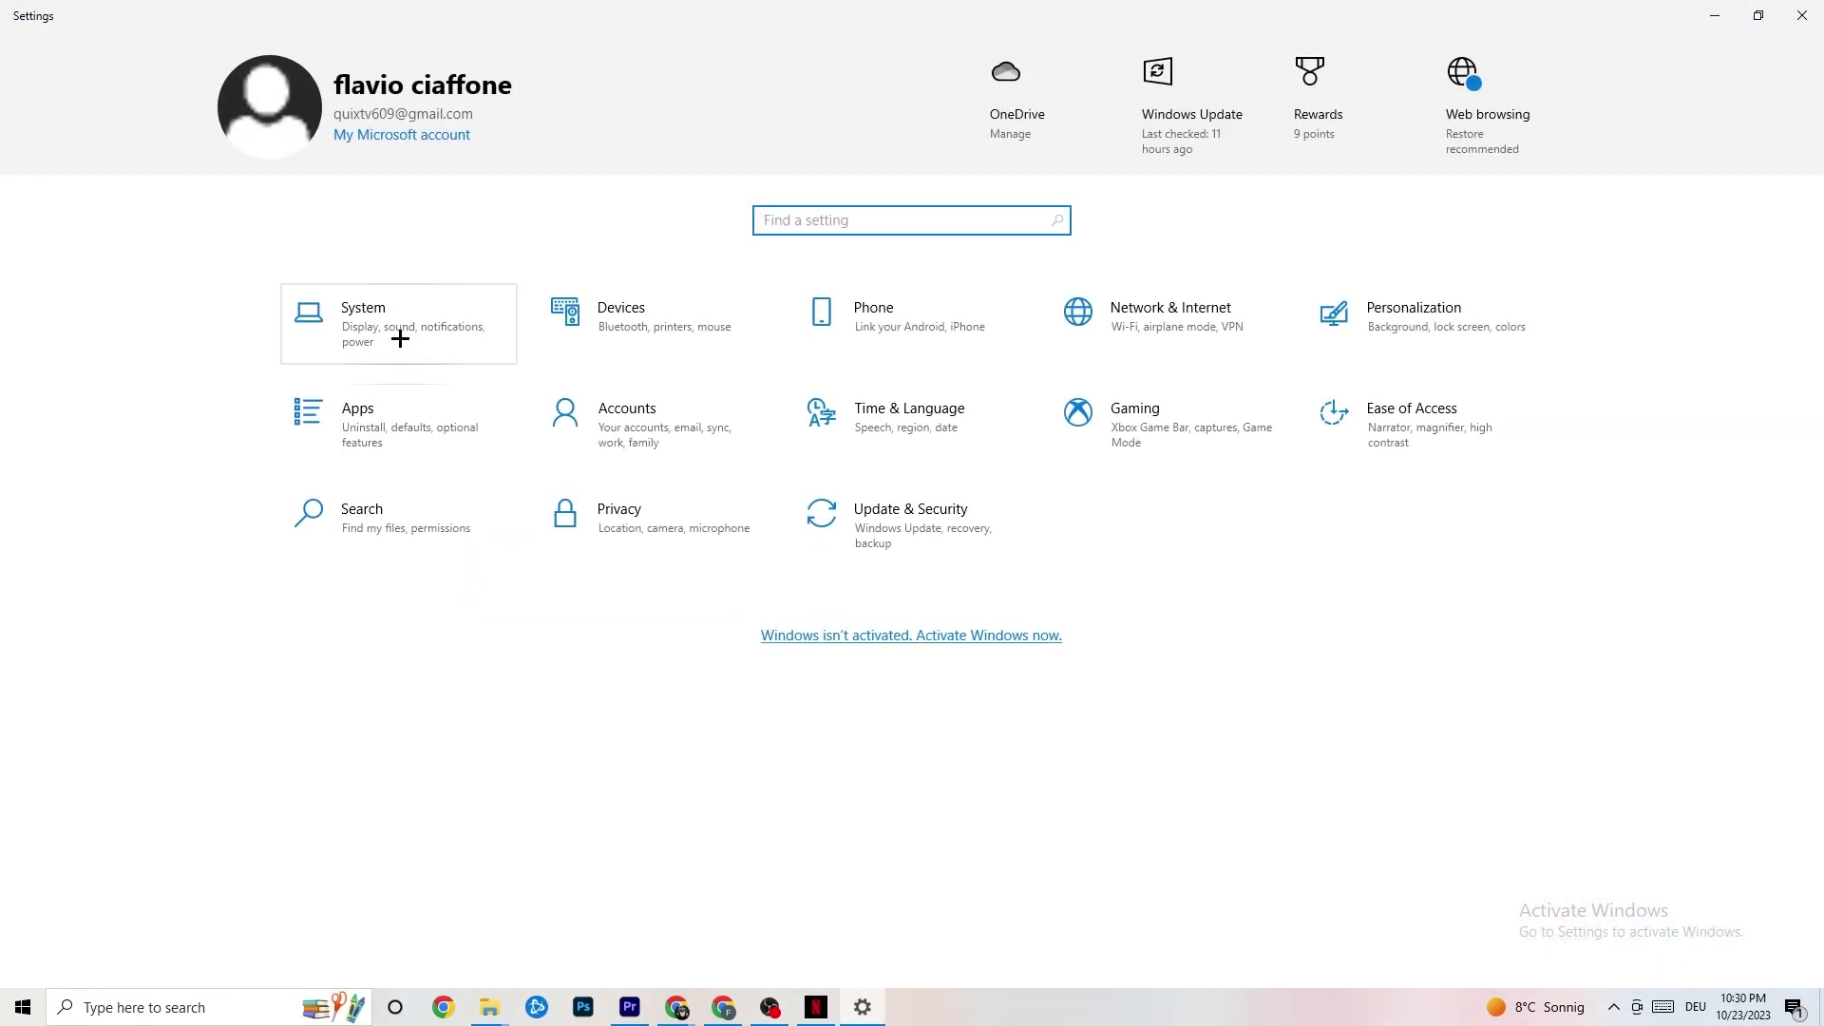
{"action": "left_click", "coordinate": [399, 321]}
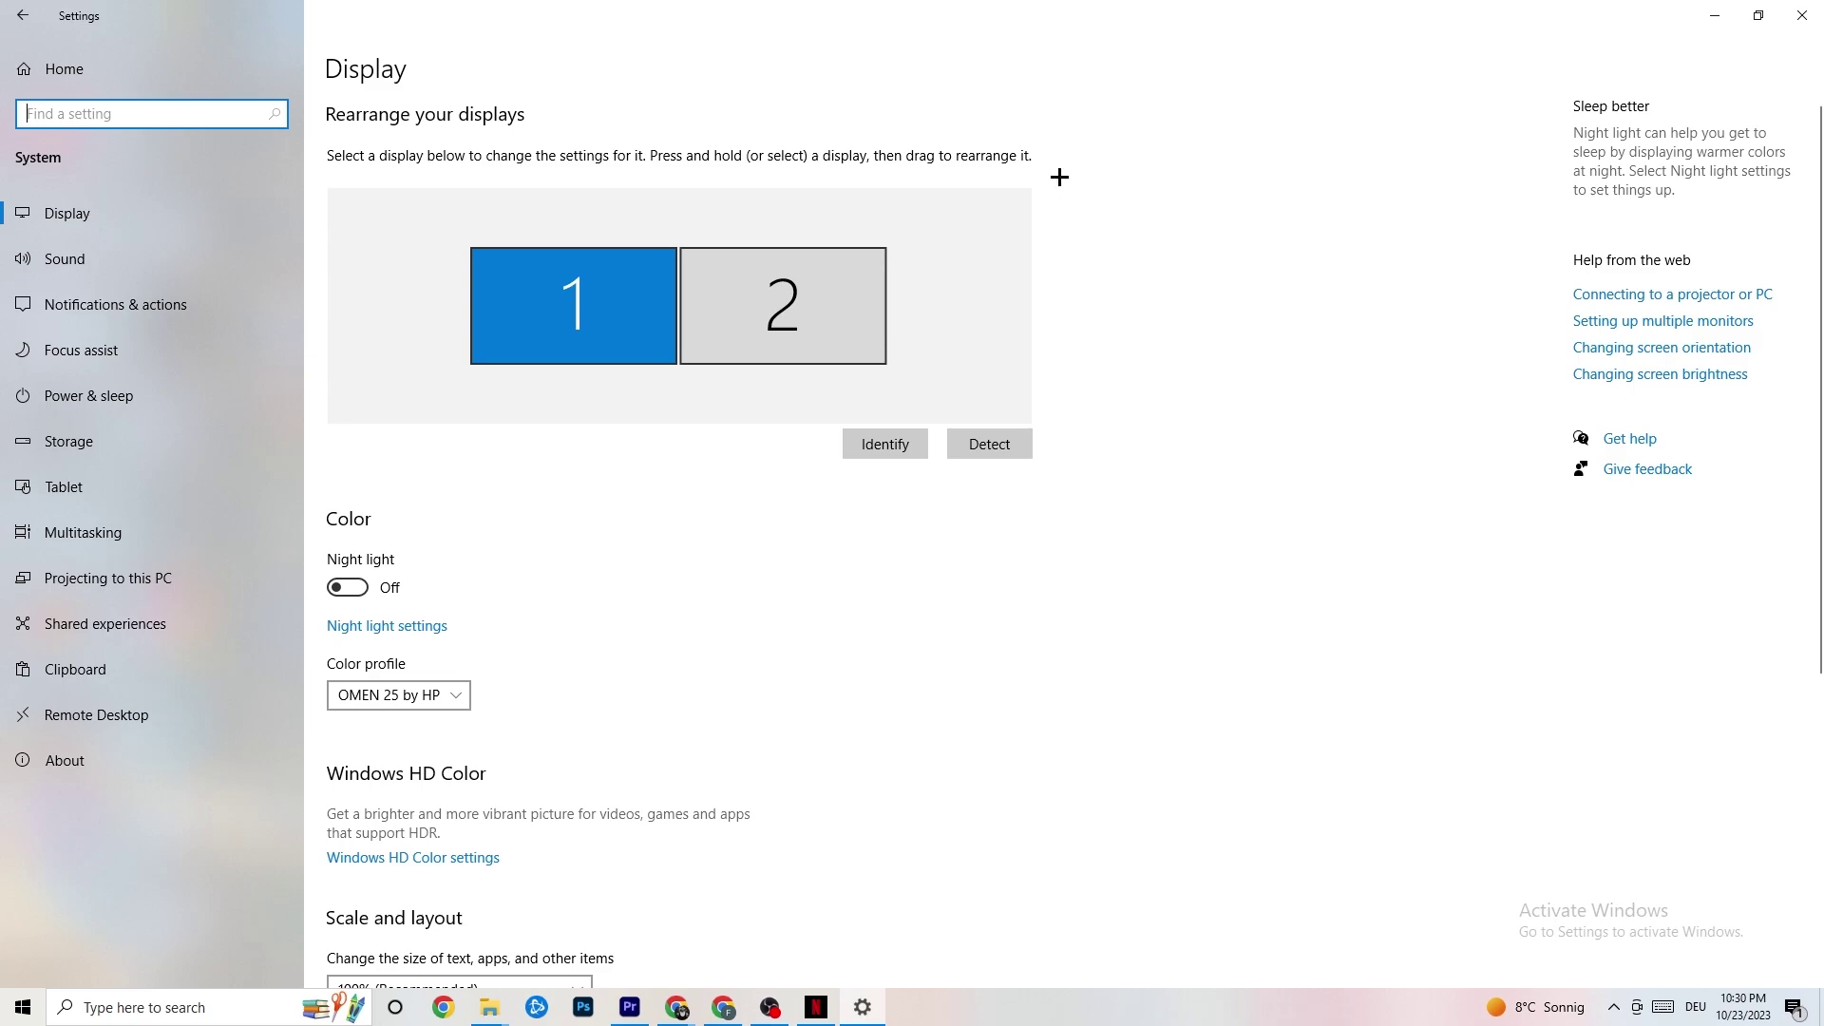
Keep display scaling at 100% (Recommended), then go to Power & sleep settings.
{"action": "scroll", "coordinate": [887, 216], "scroll_direction": "down", "scroll_amount": 5}
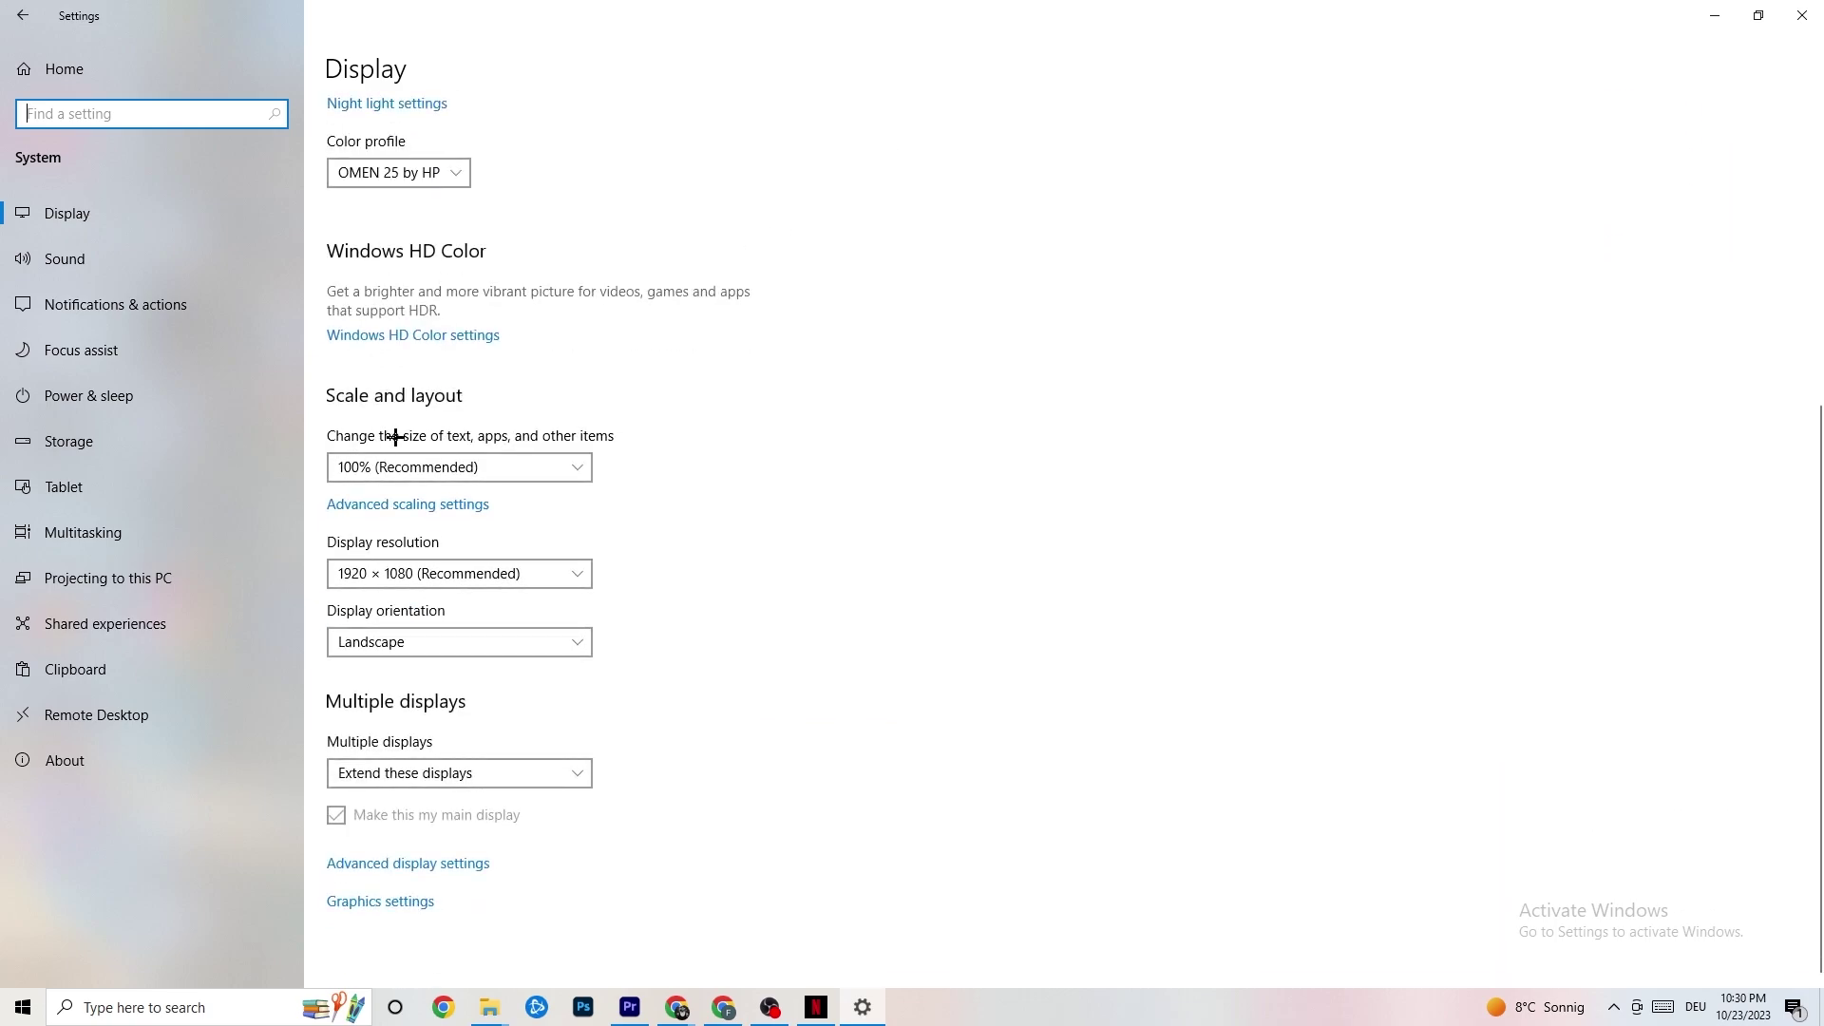
{"action": "left_click", "coordinate": [518, 464]}
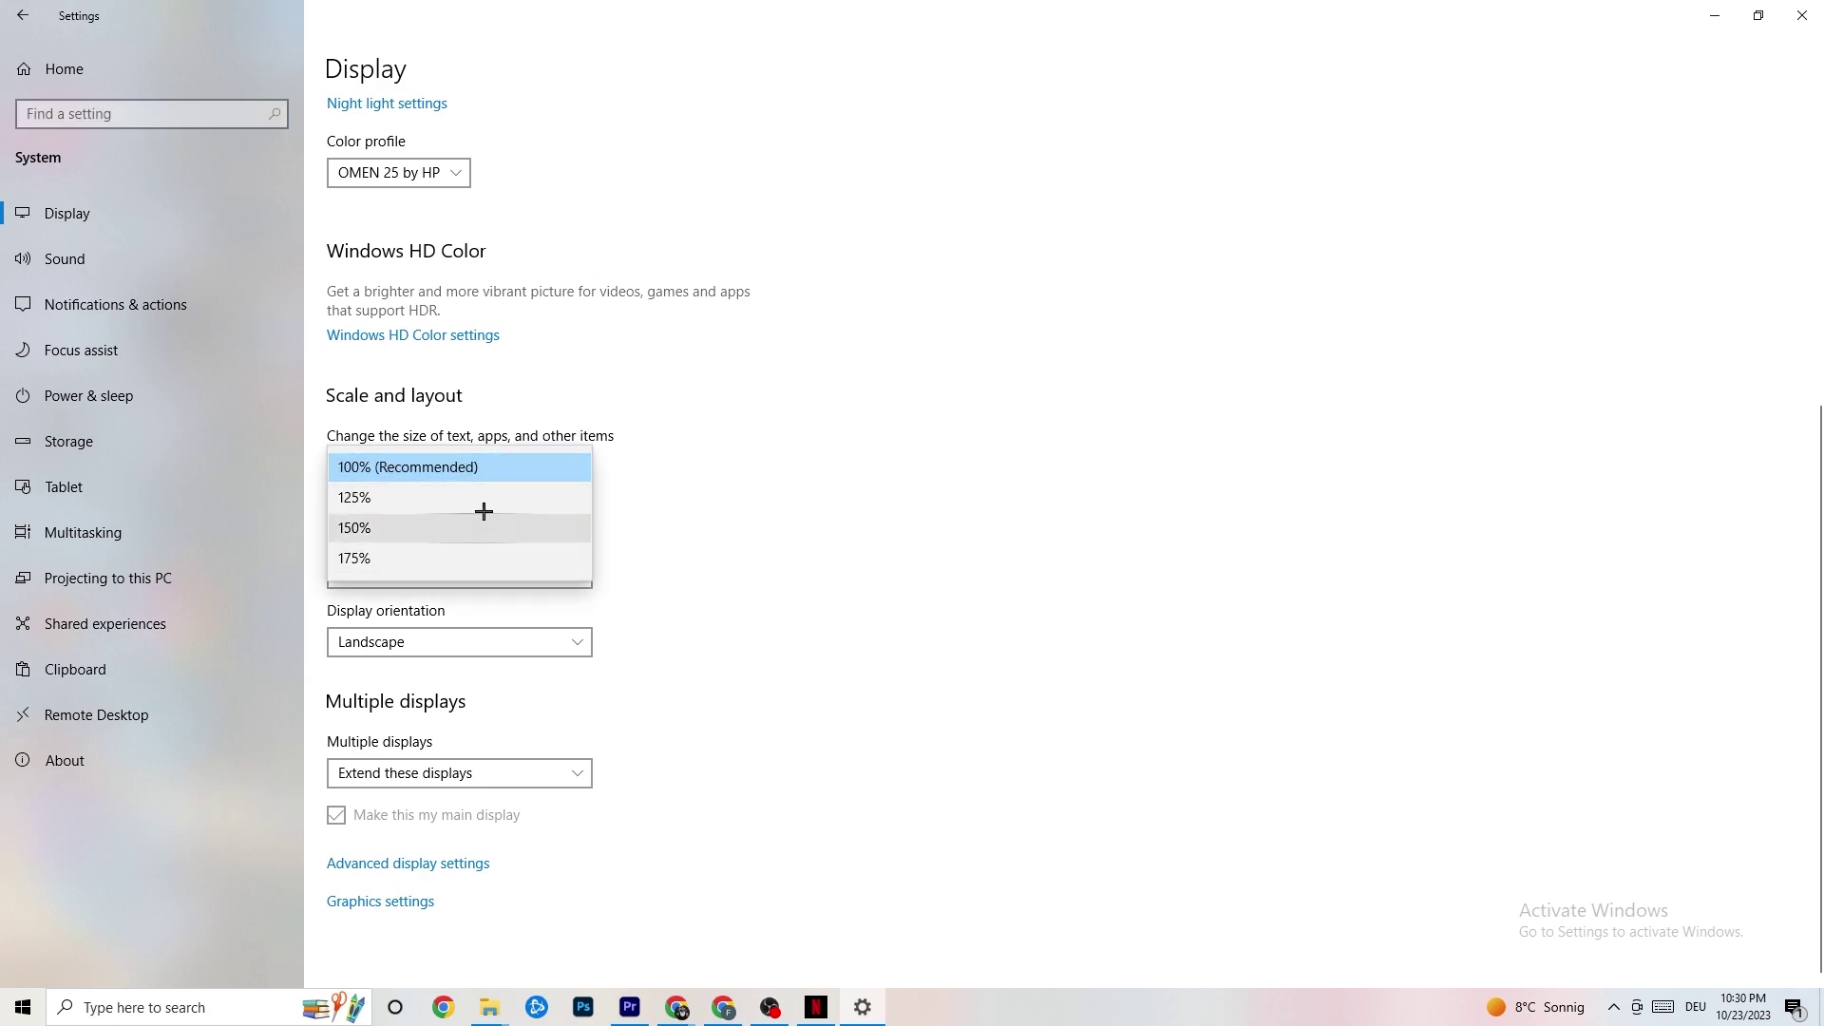
{"action": "left_click", "coordinate": [713, 366]}
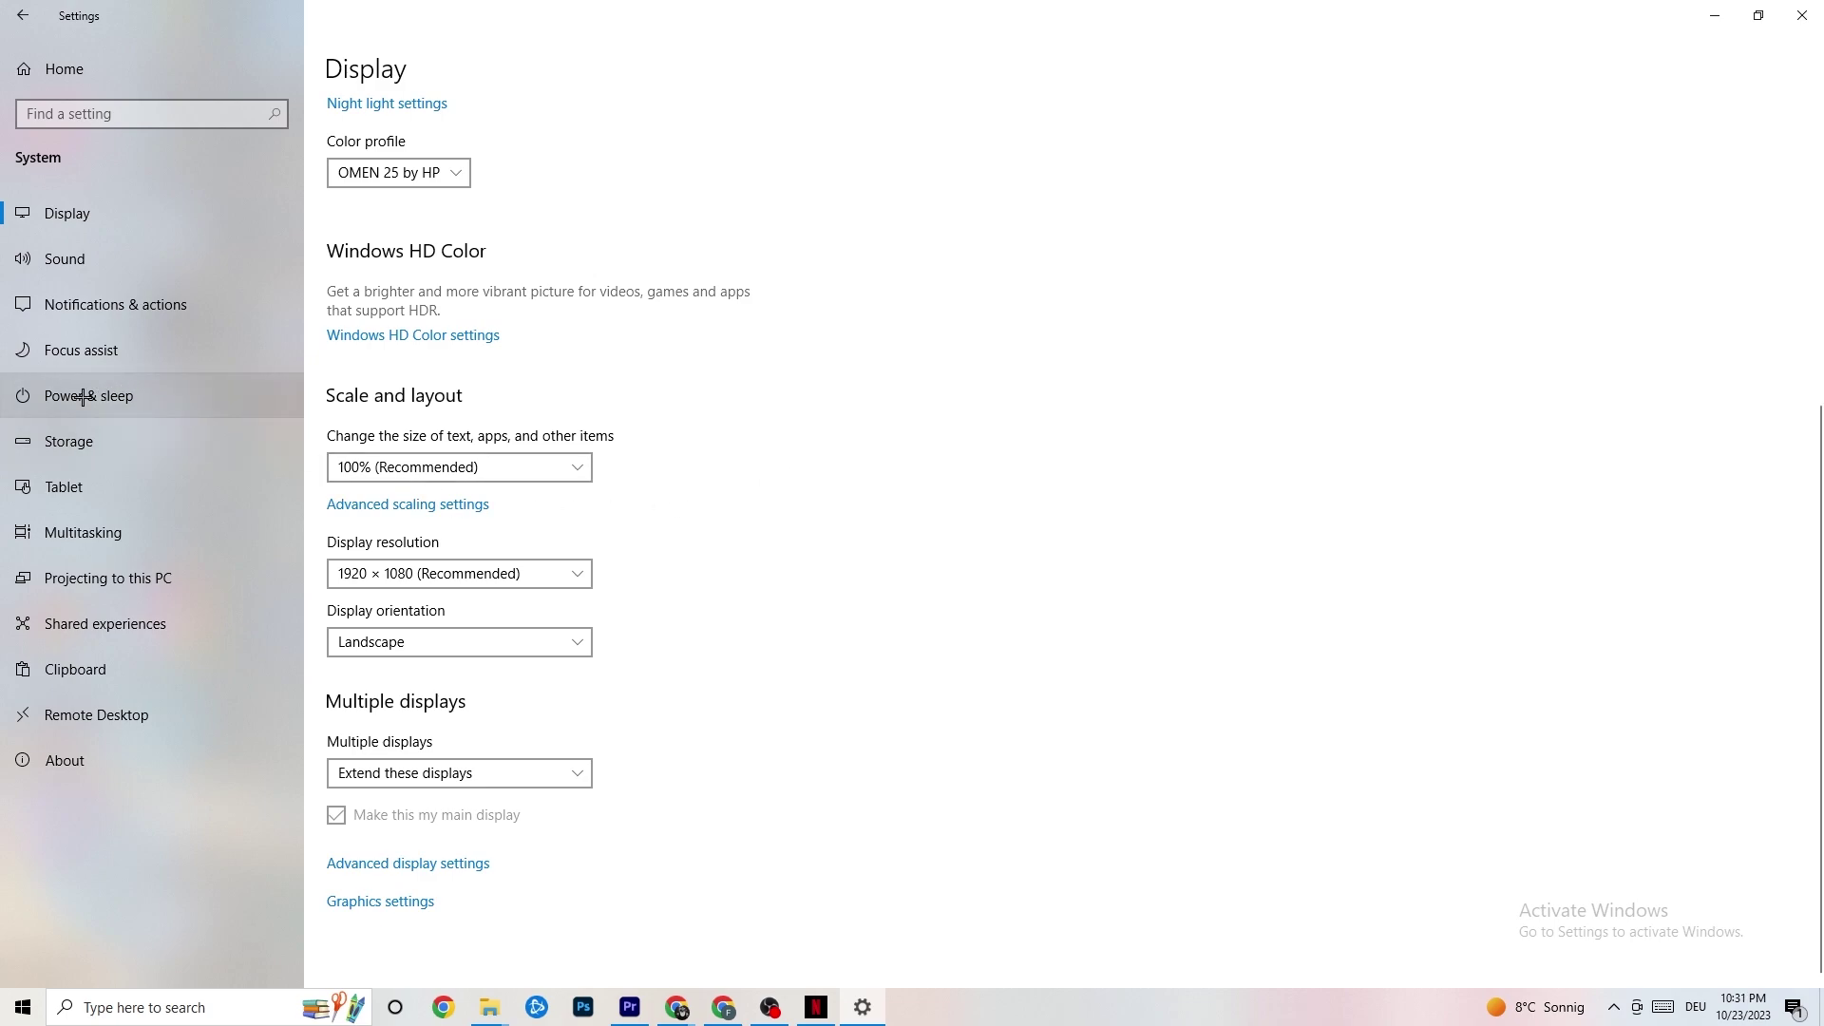
{"action": "left_click", "coordinate": [114, 391]}
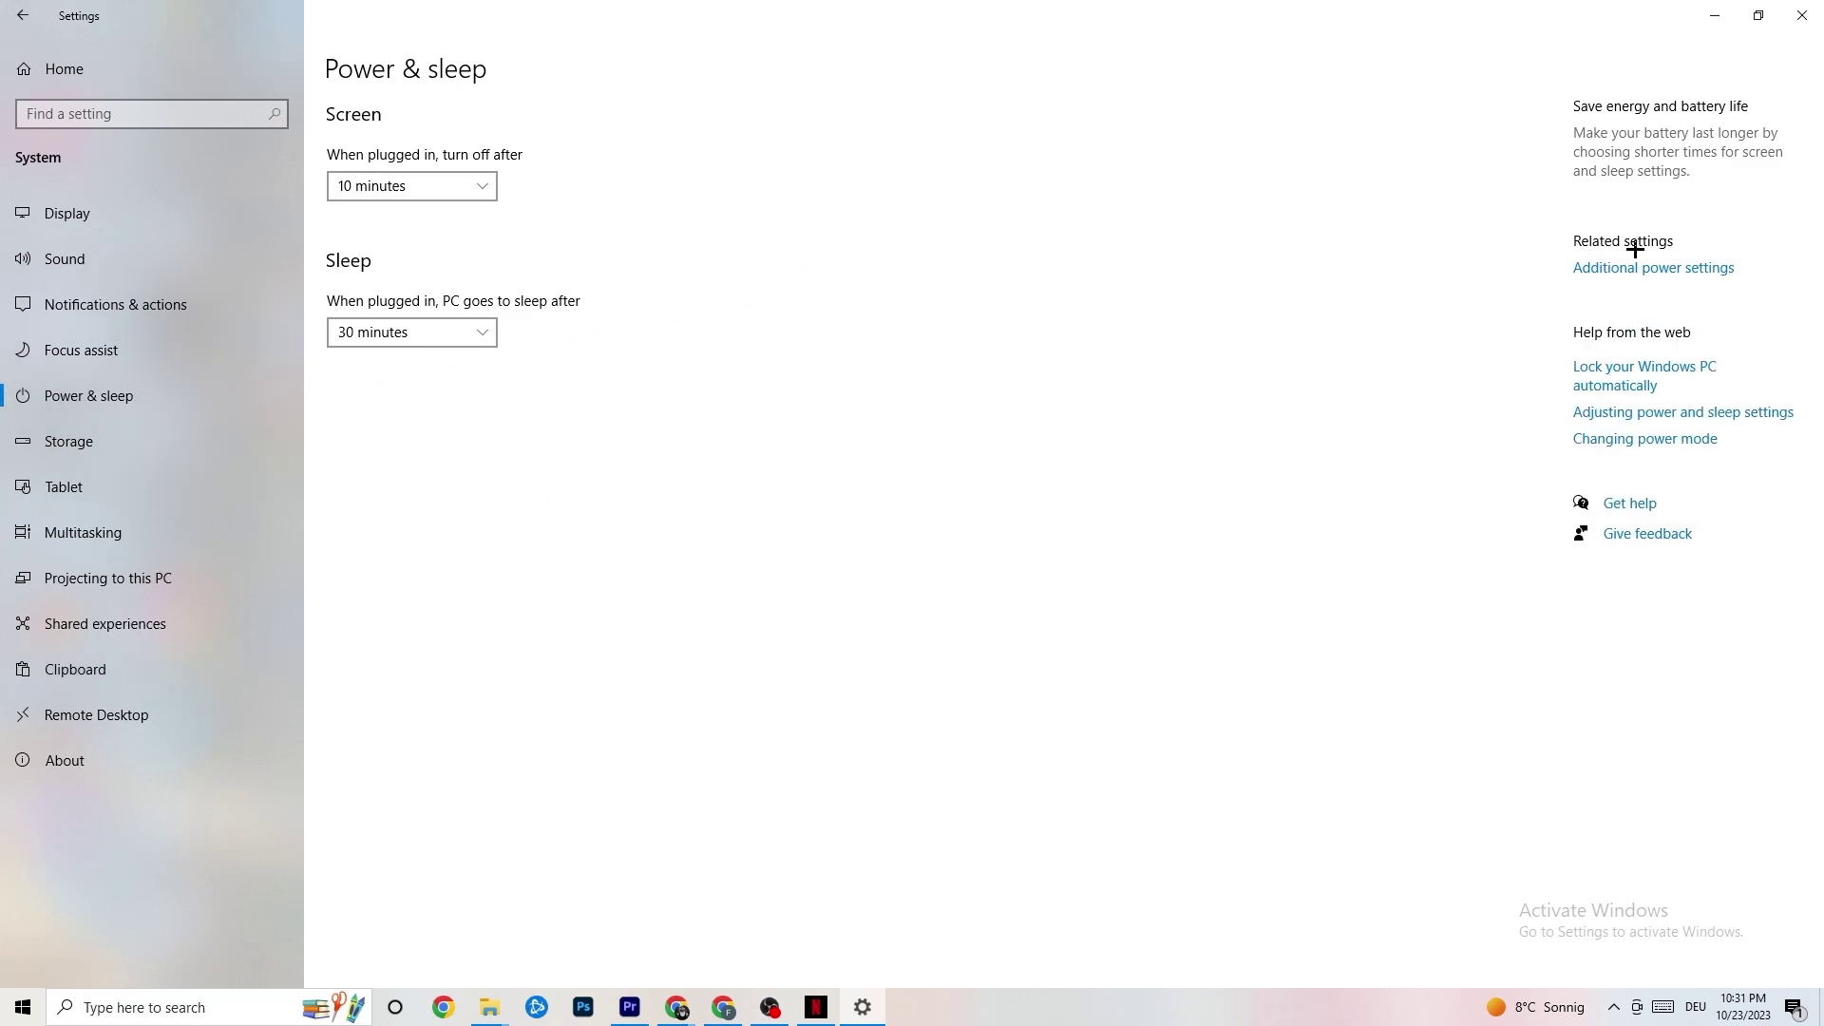
Check the power plans, keeping Balanced (recommended), then go to Storage settings.
{"action": "left_click", "coordinate": [1685, 270]}
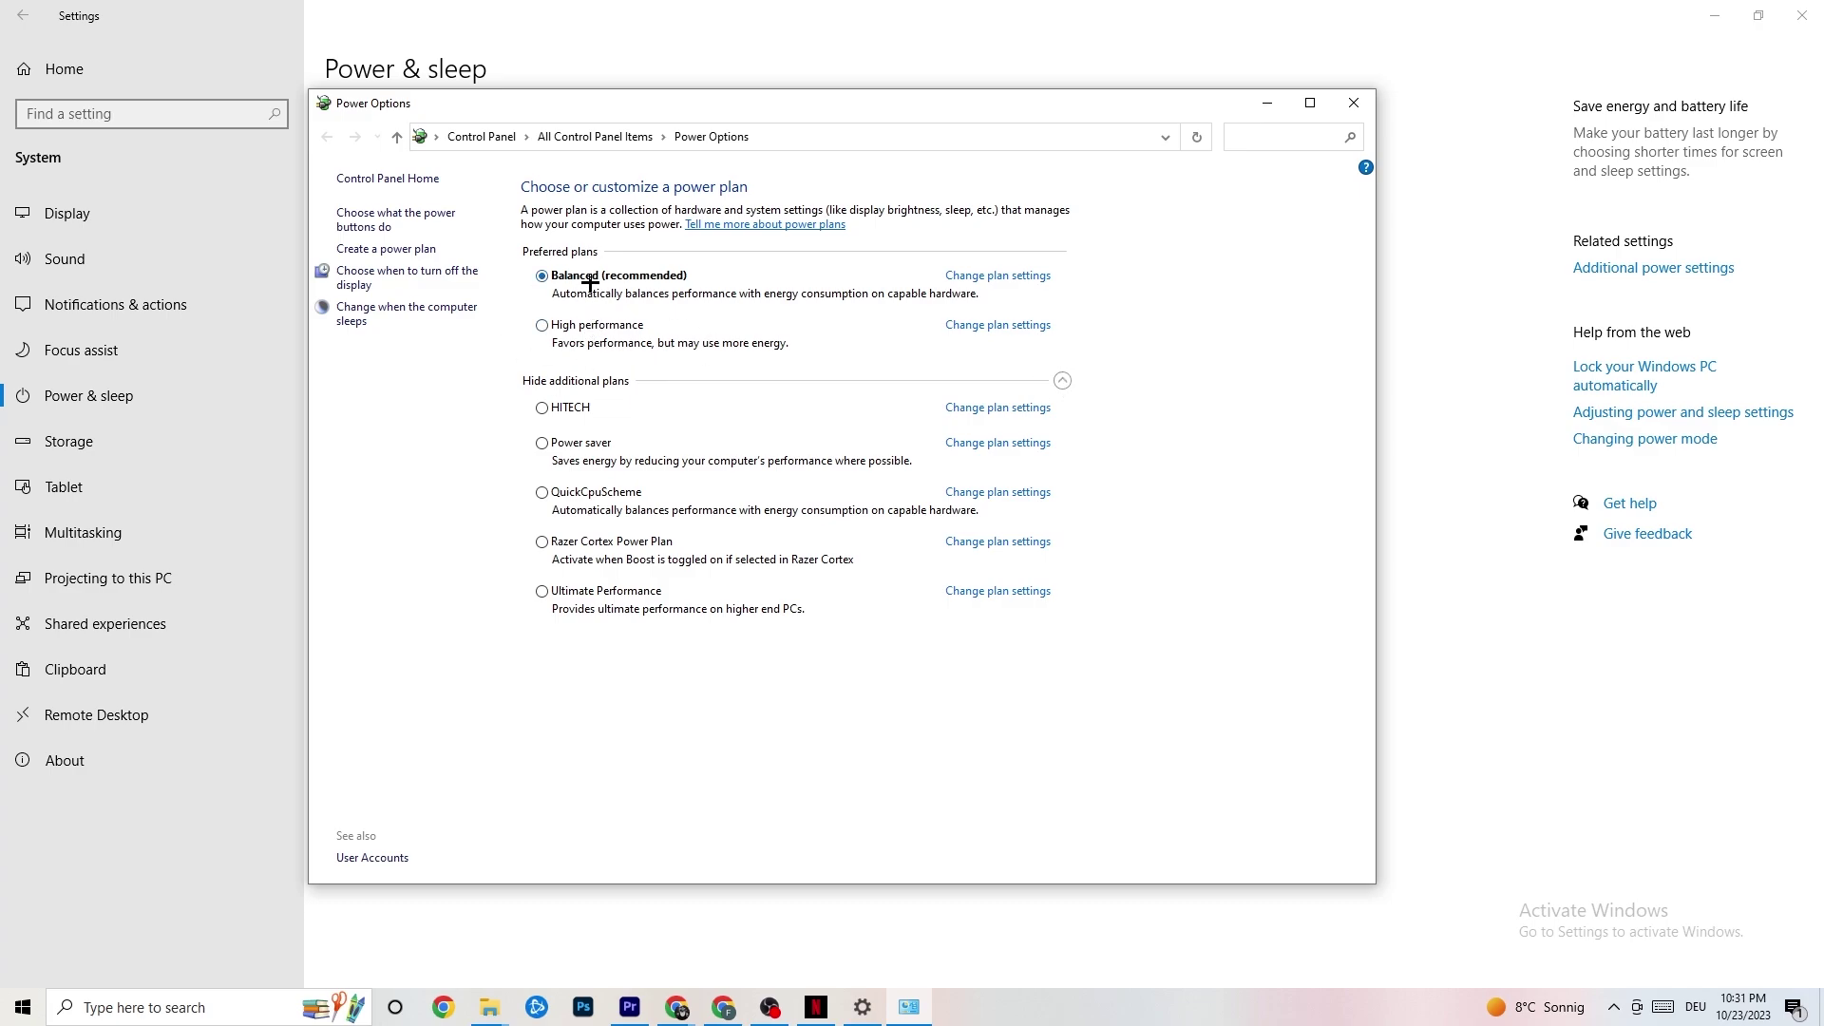
{"action": "left_click", "coordinate": [1353, 102]}
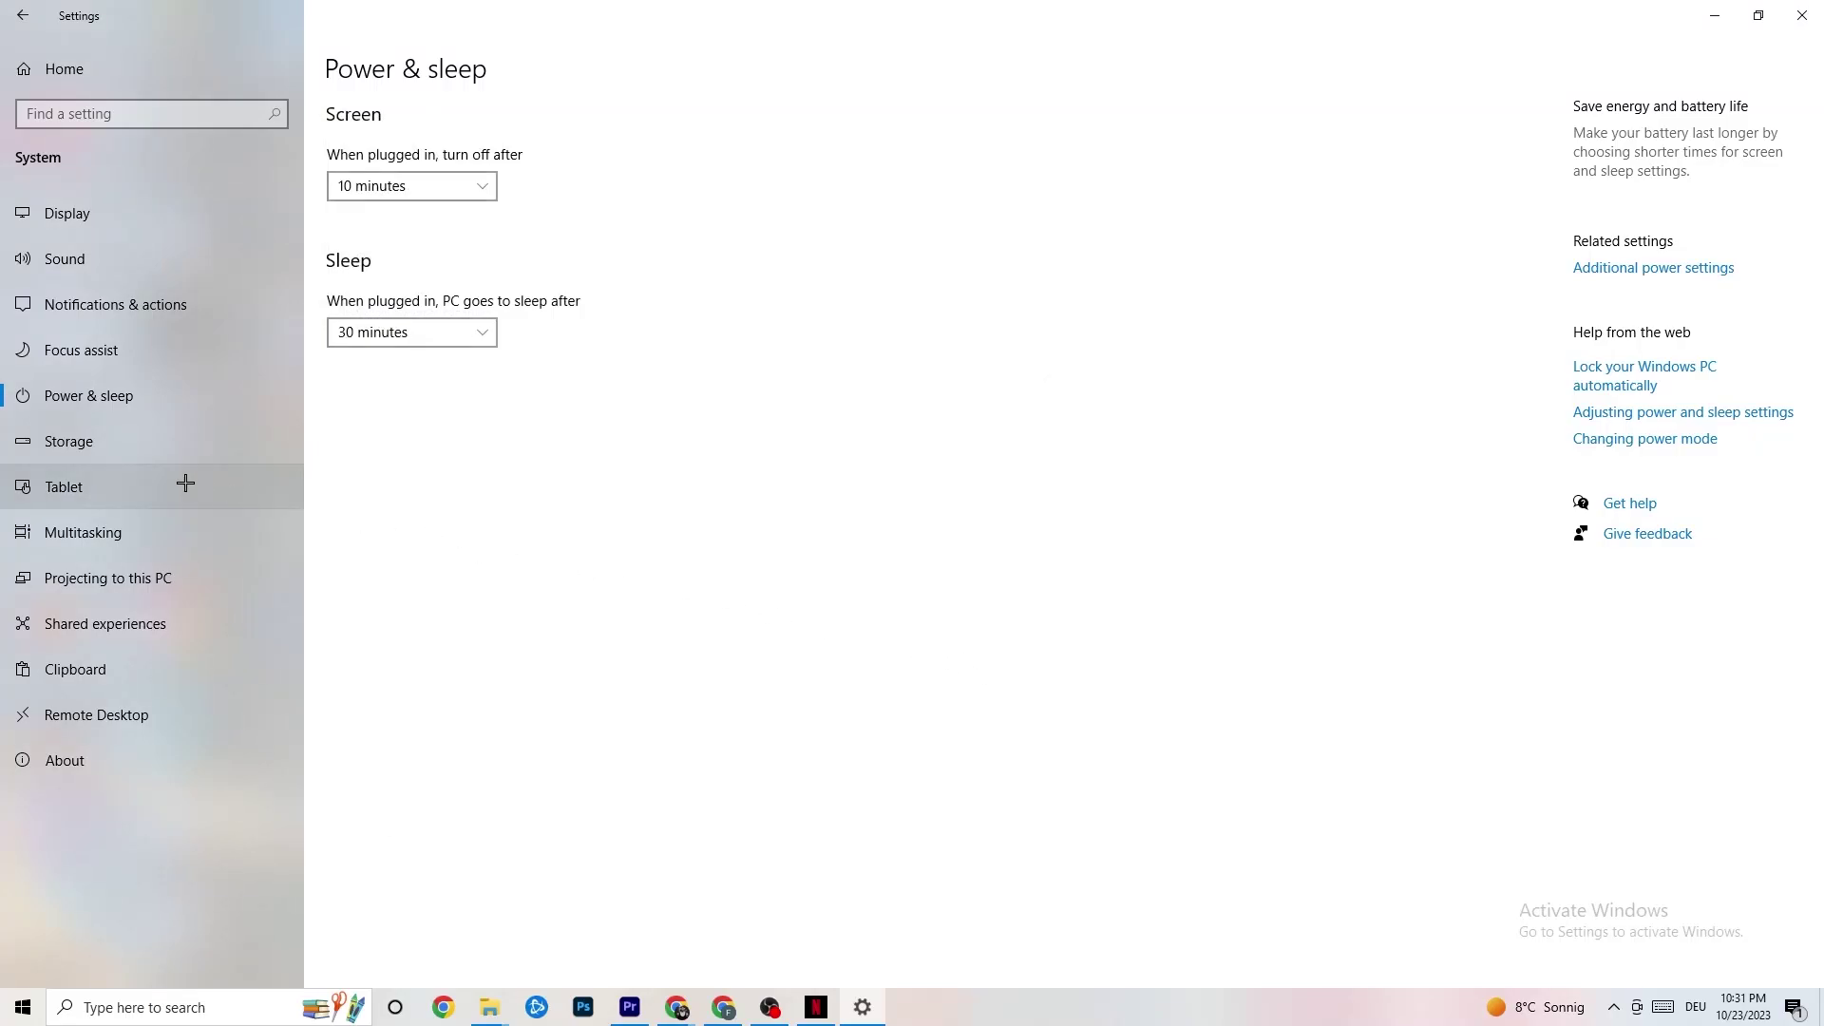
{"action": "left_click", "coordinate": [139, 444]}
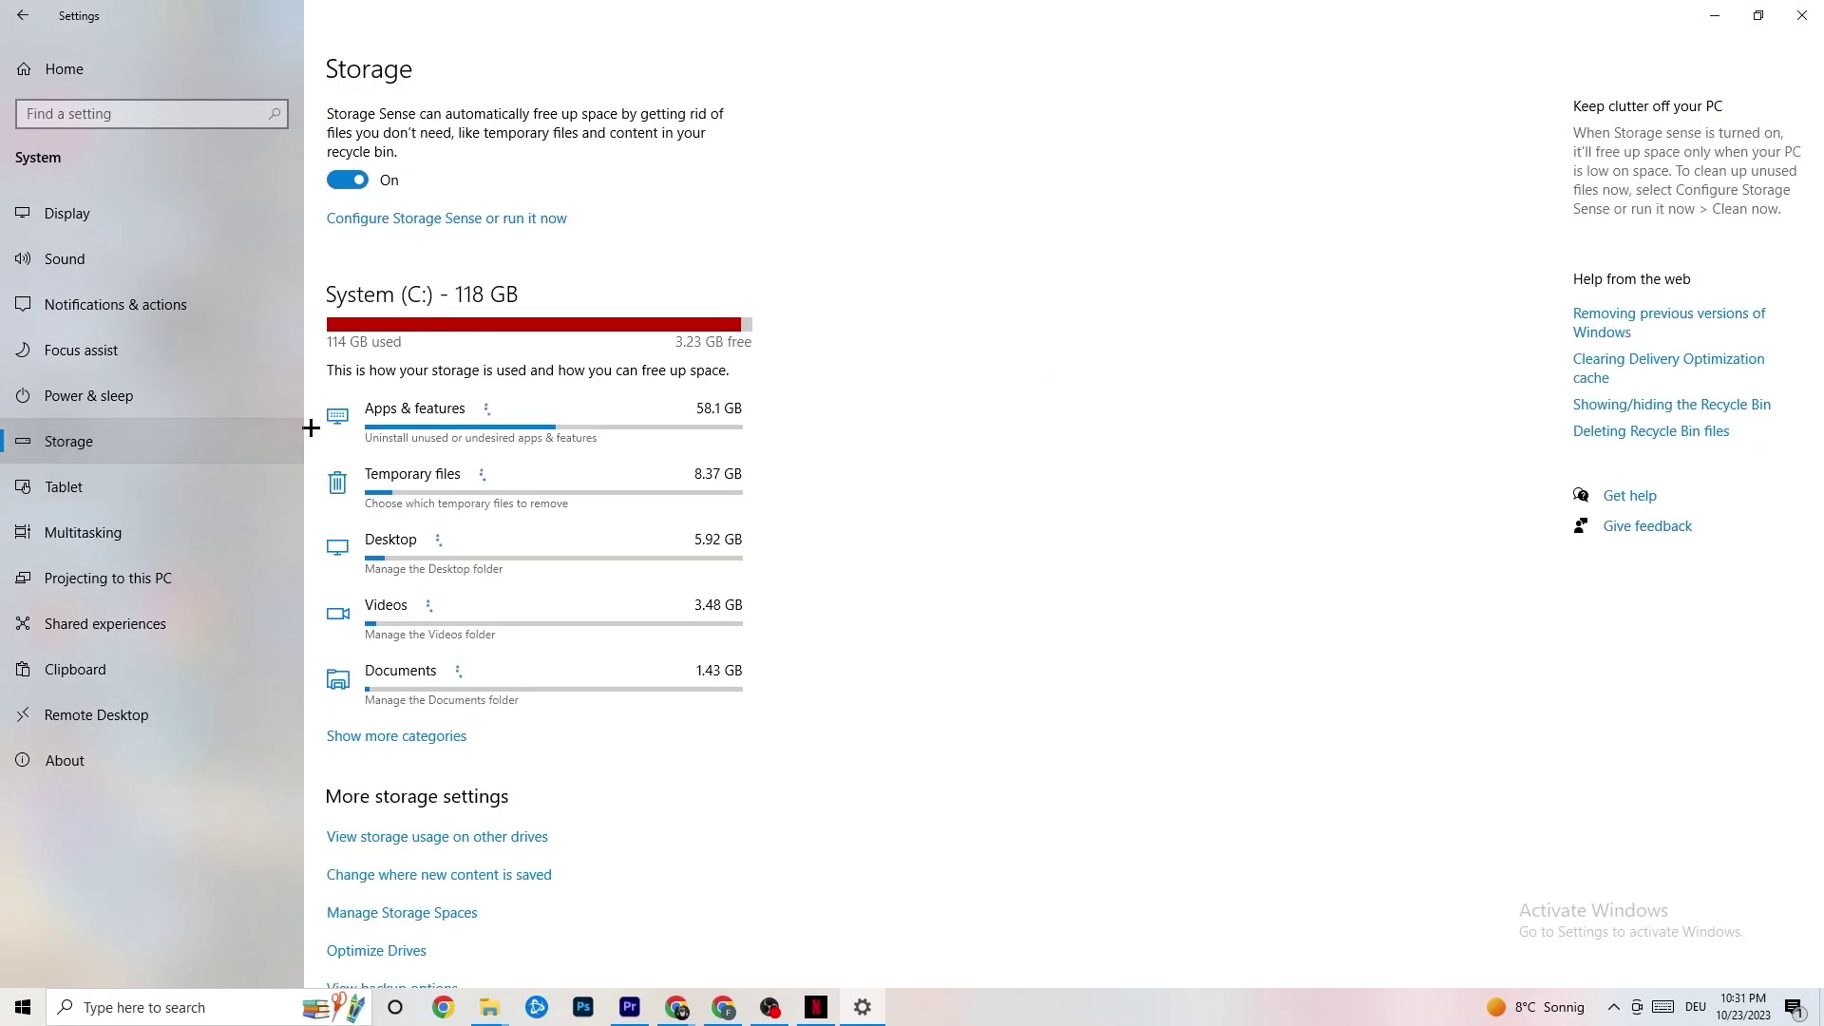
Review Storage Sense, keeping recycle bin cleanup at 14 days, then return to Settings Home.
{"action": "left_click", "coordinate": [428, 219]}
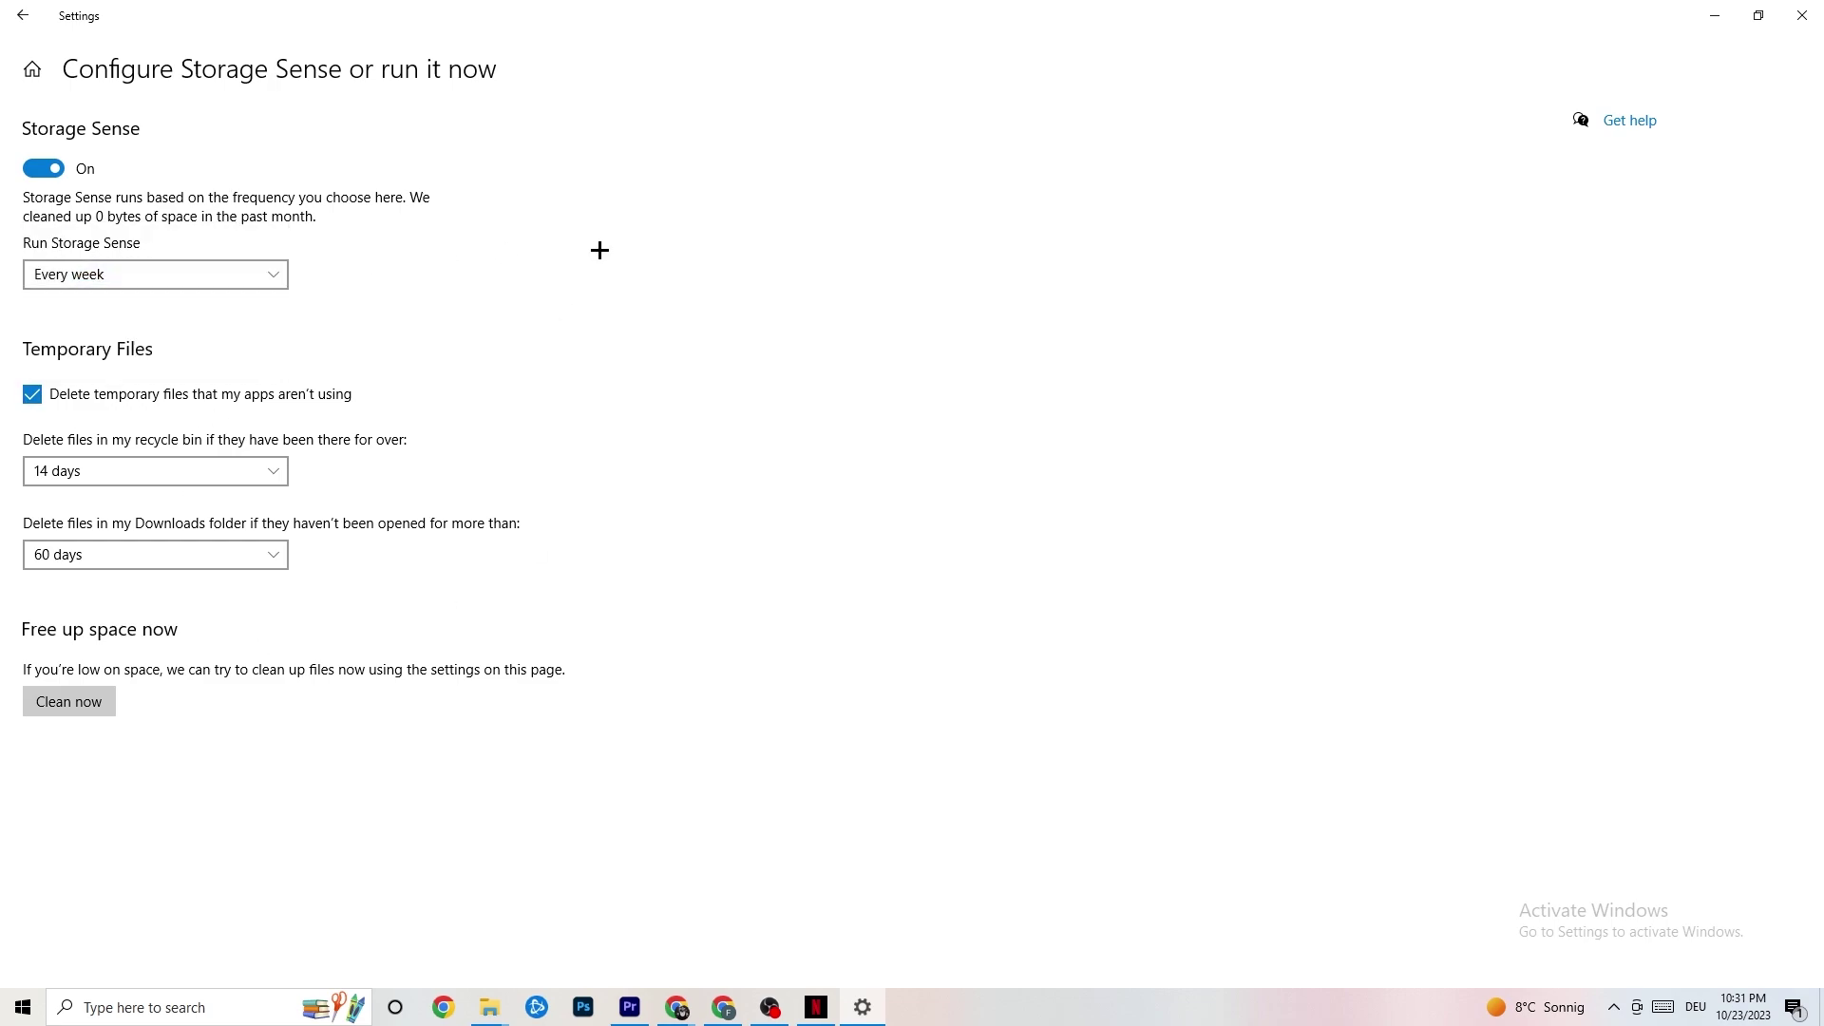
{"action": "left_click", "coordinate": [152, 470]}
{"action": "left_click", "coordinate": [598, 387]}
{"action": "left_click", "coordinate": [19, 8]}
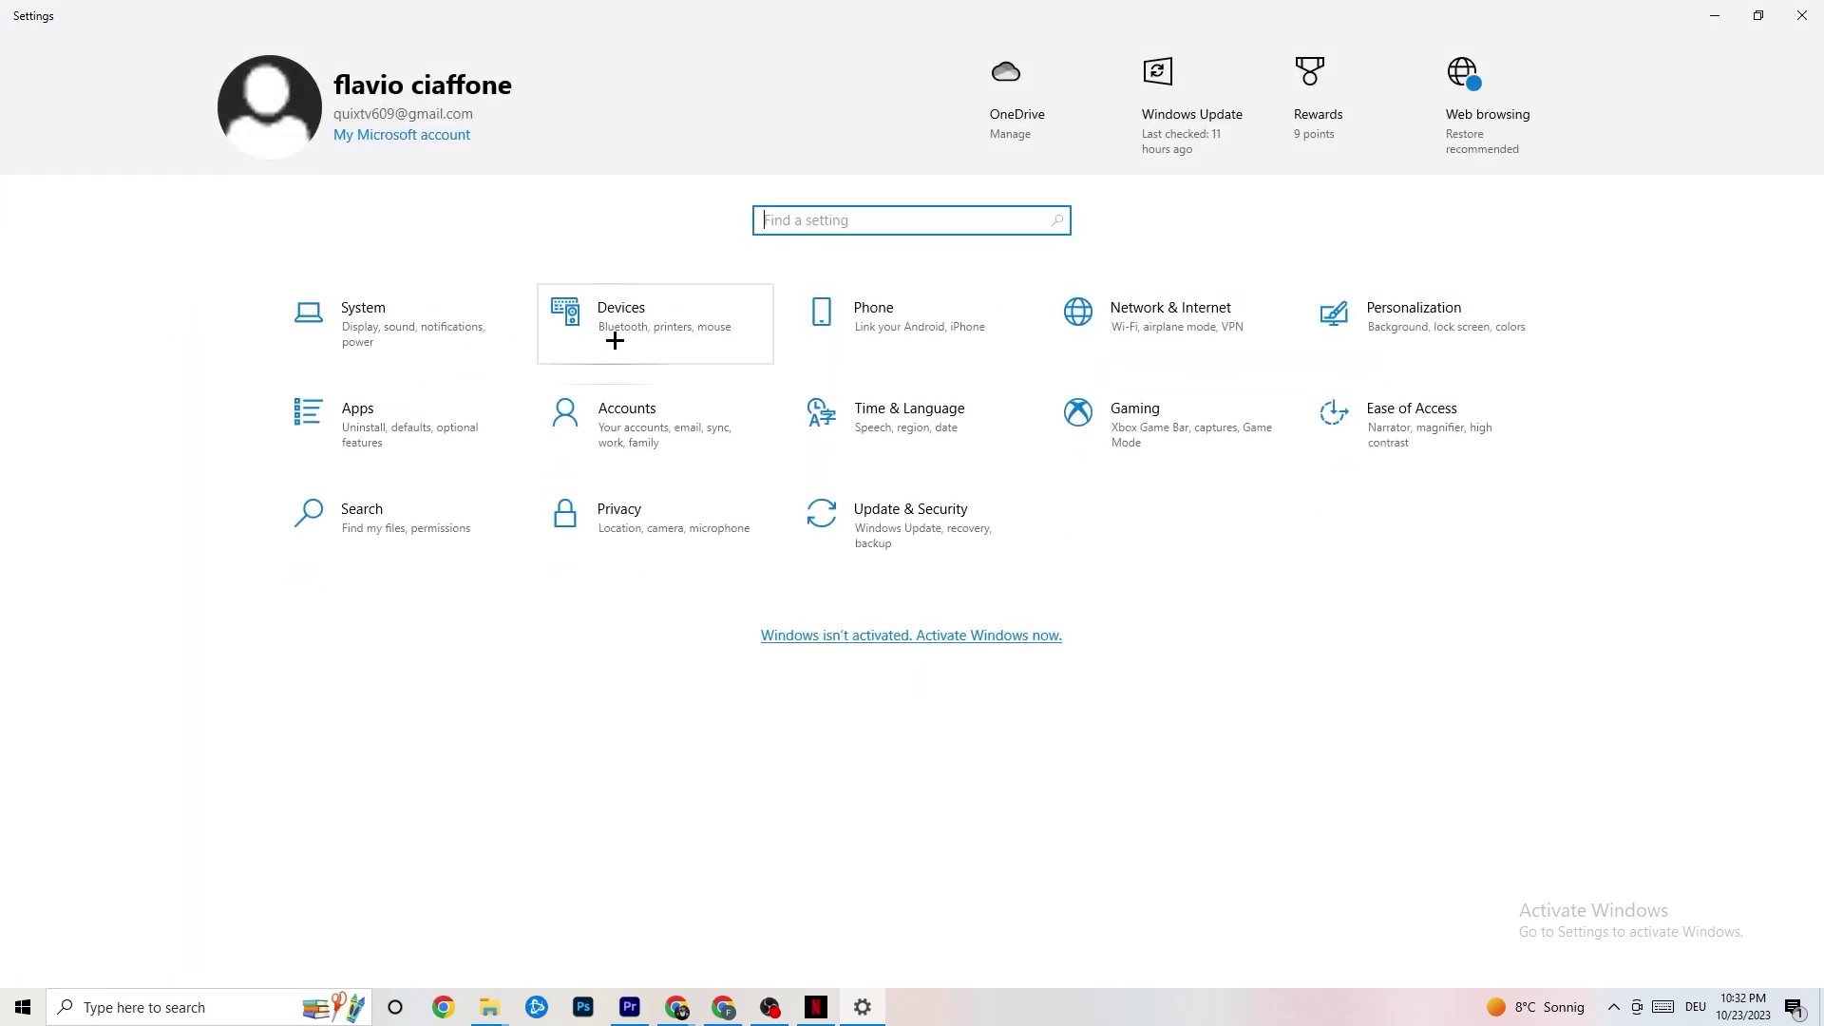
Open the Gaming settings to reach the Captures page with recording and audio off.
{"action": "left_click", "coordinate": [1215, 433]}
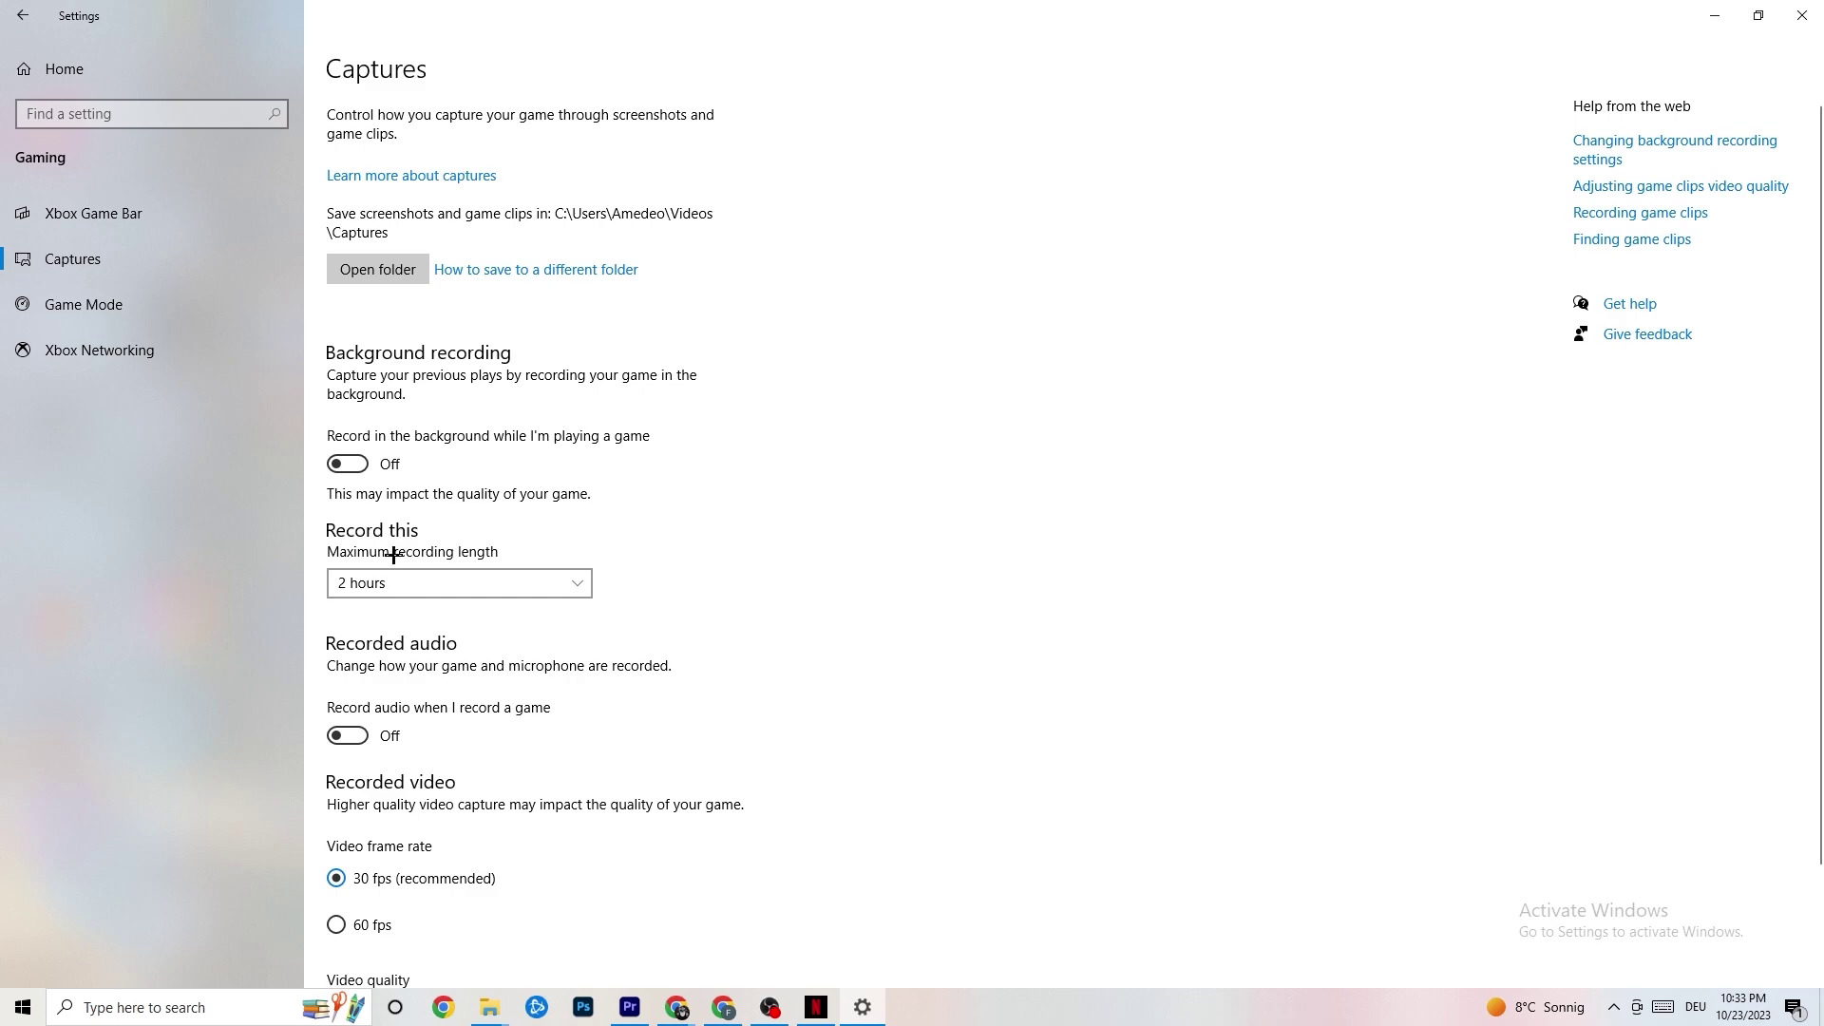
Confirm the Game Mode toggle is On, then go back to Settings Home.
{"action": "left_click", "coordinate": [167, 306]}
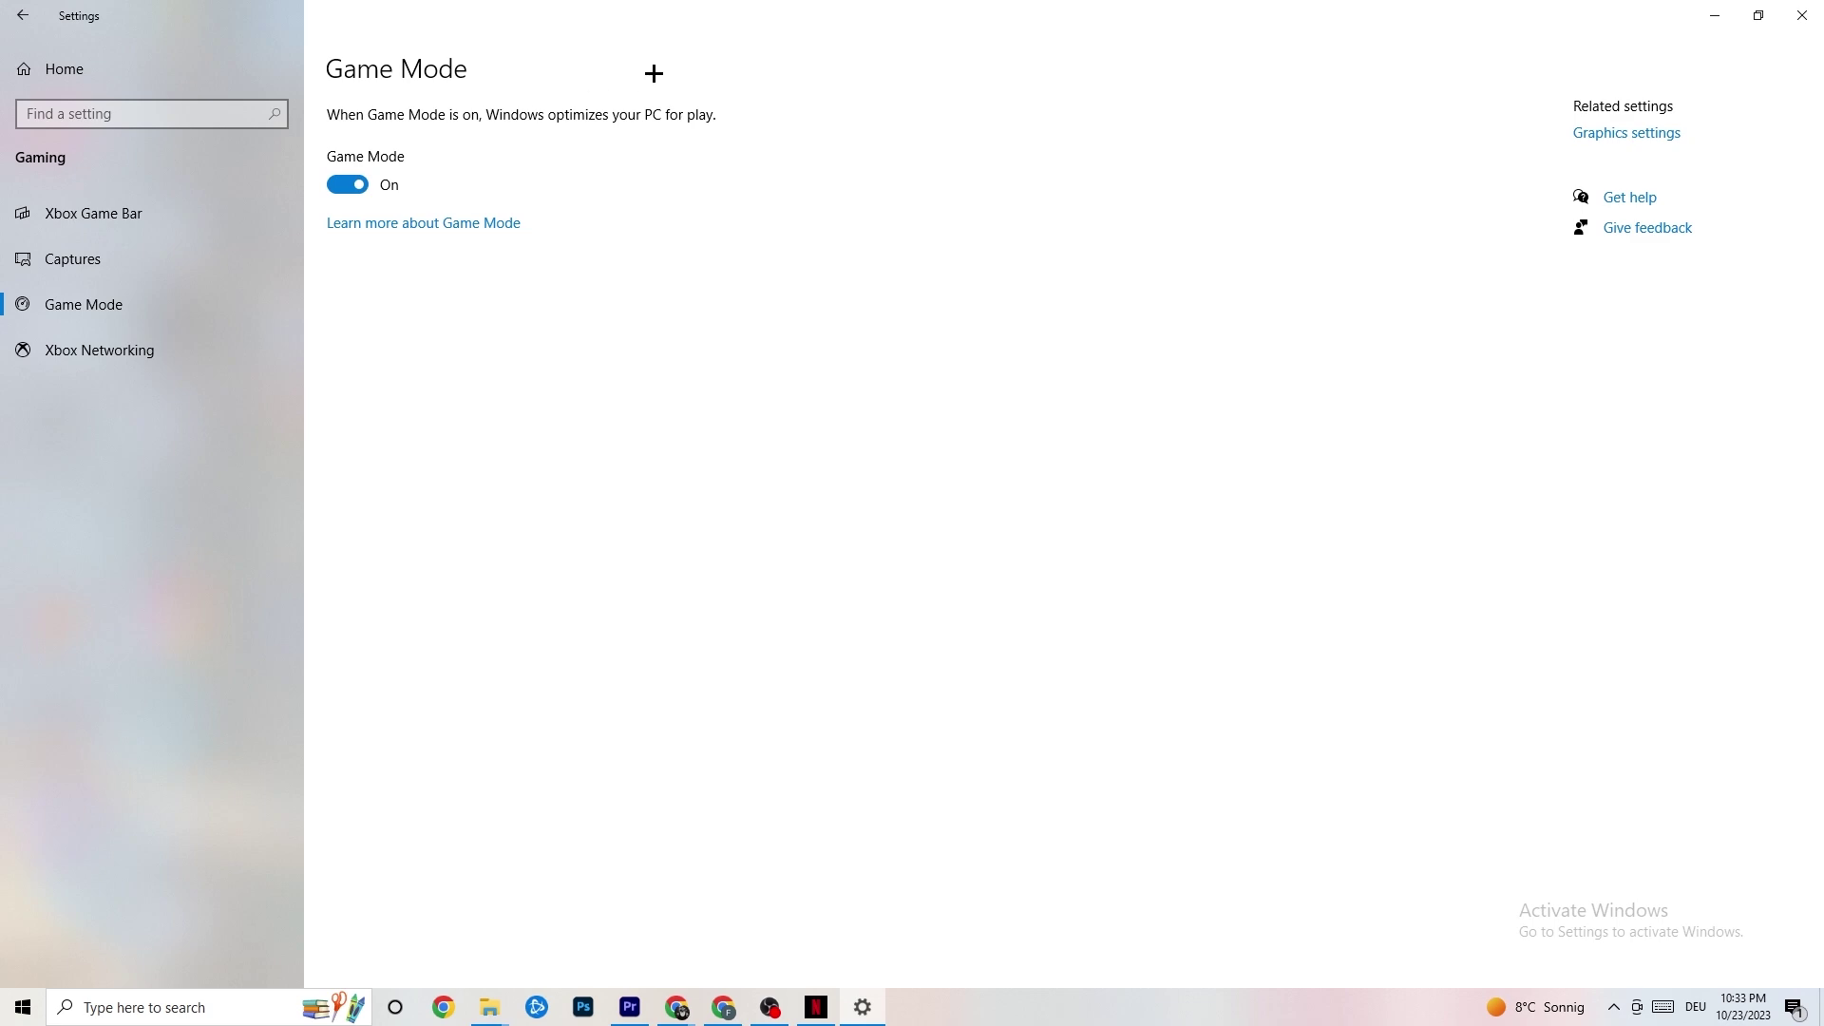
{"action": "left_click", "coordinate": [23, 15]}
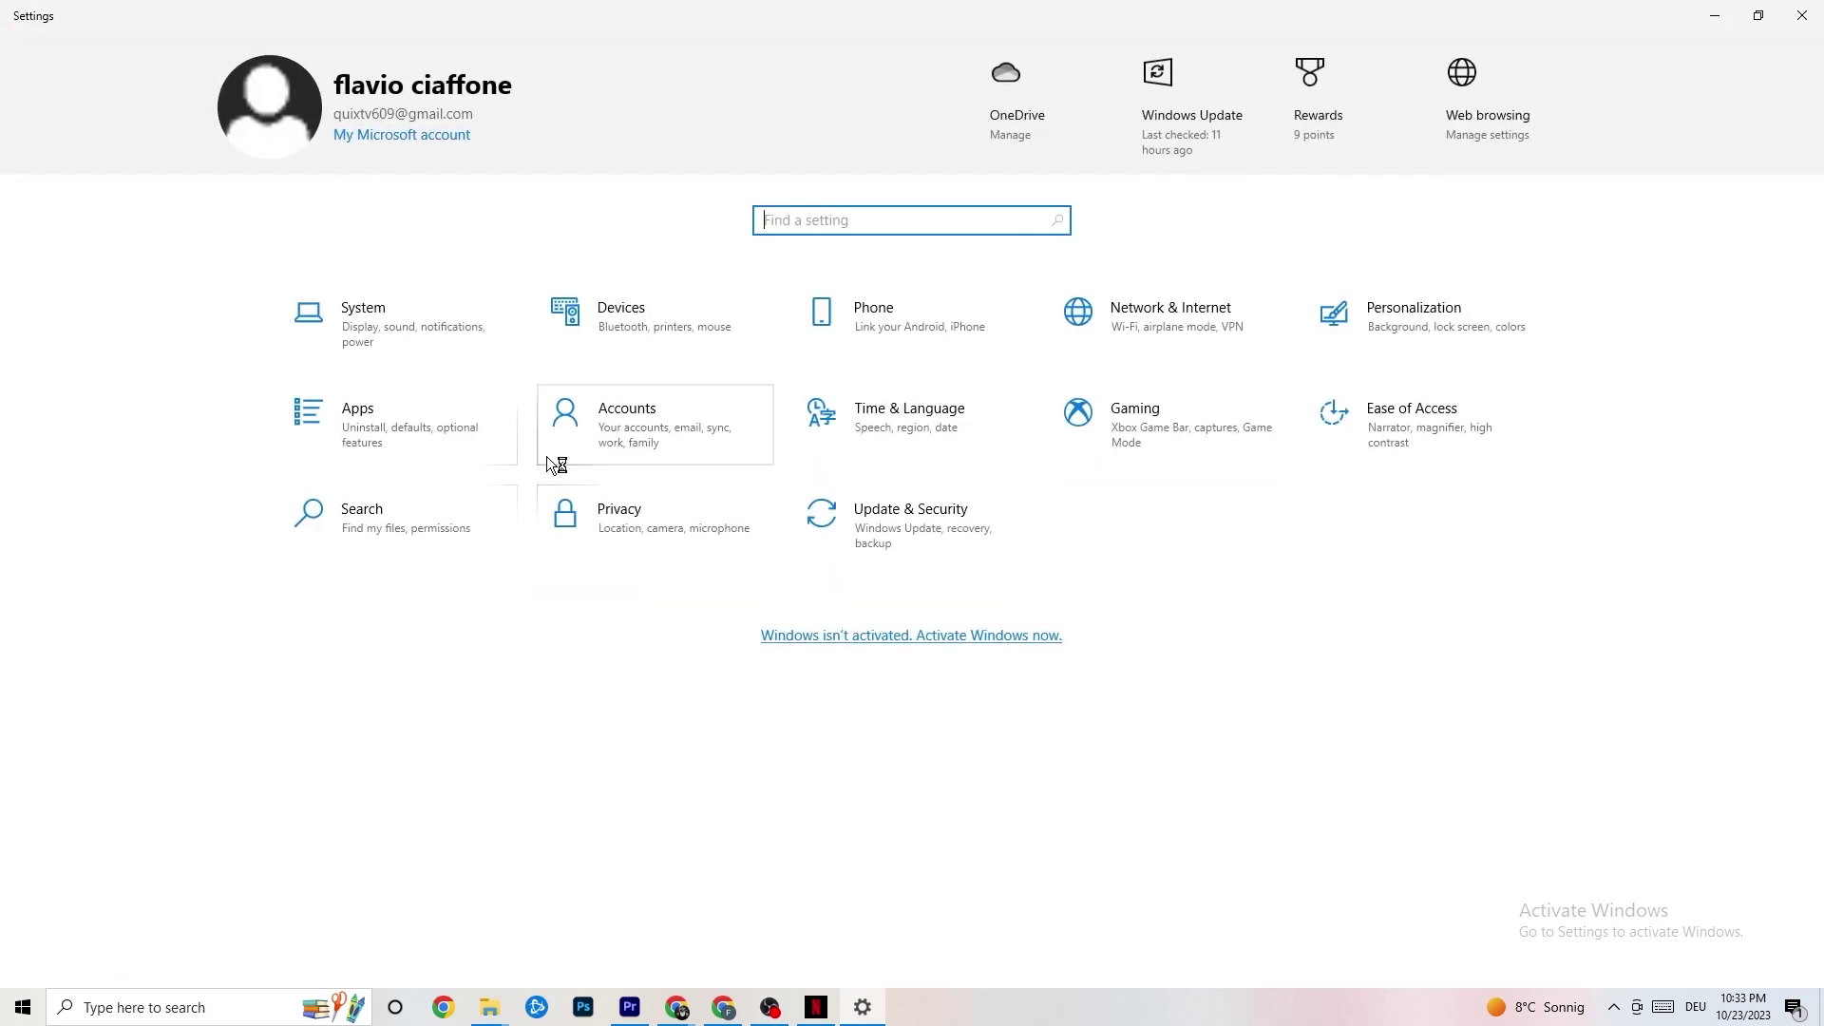
Go through Update & Security and Troubleshoot to the Windows Update page showing the PC is up to date.
{"action": "left_click", "coordinate": [957, 548]}
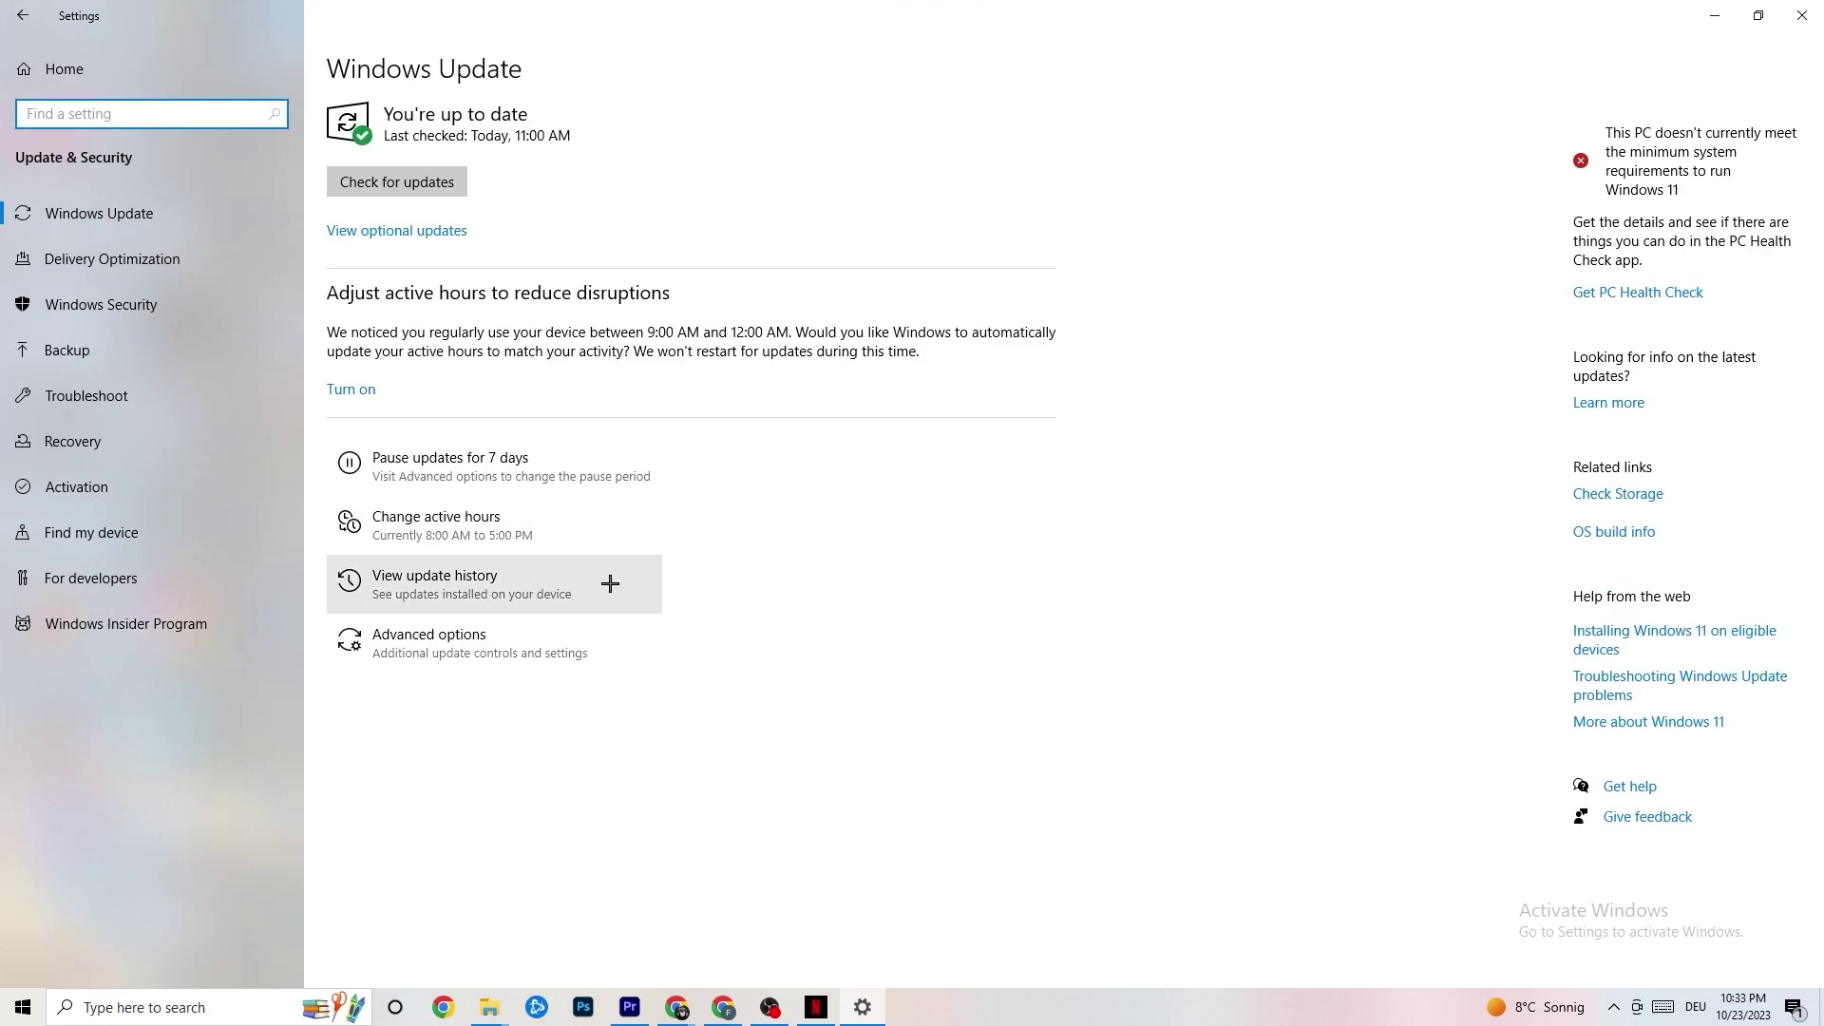
{"action": "left_click", "coordinate": [95, 395]}
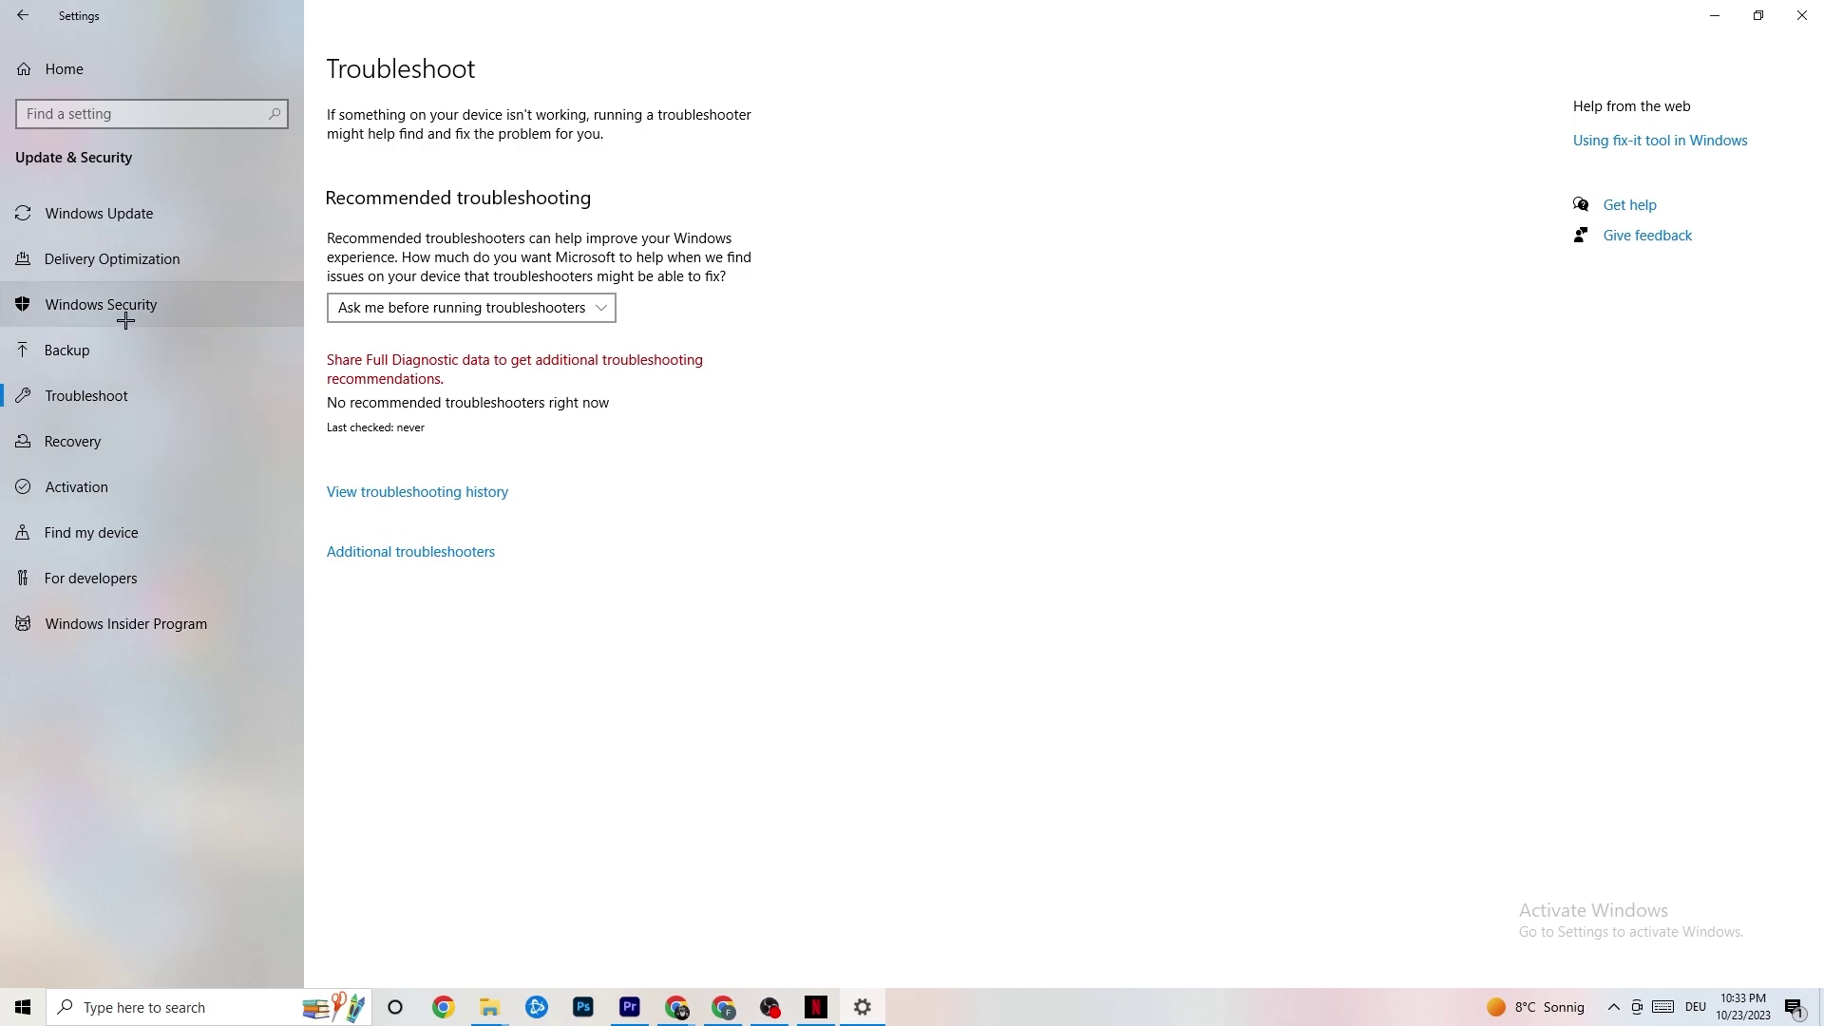
{"action": "left_click", "coordinate": [95, 213]}
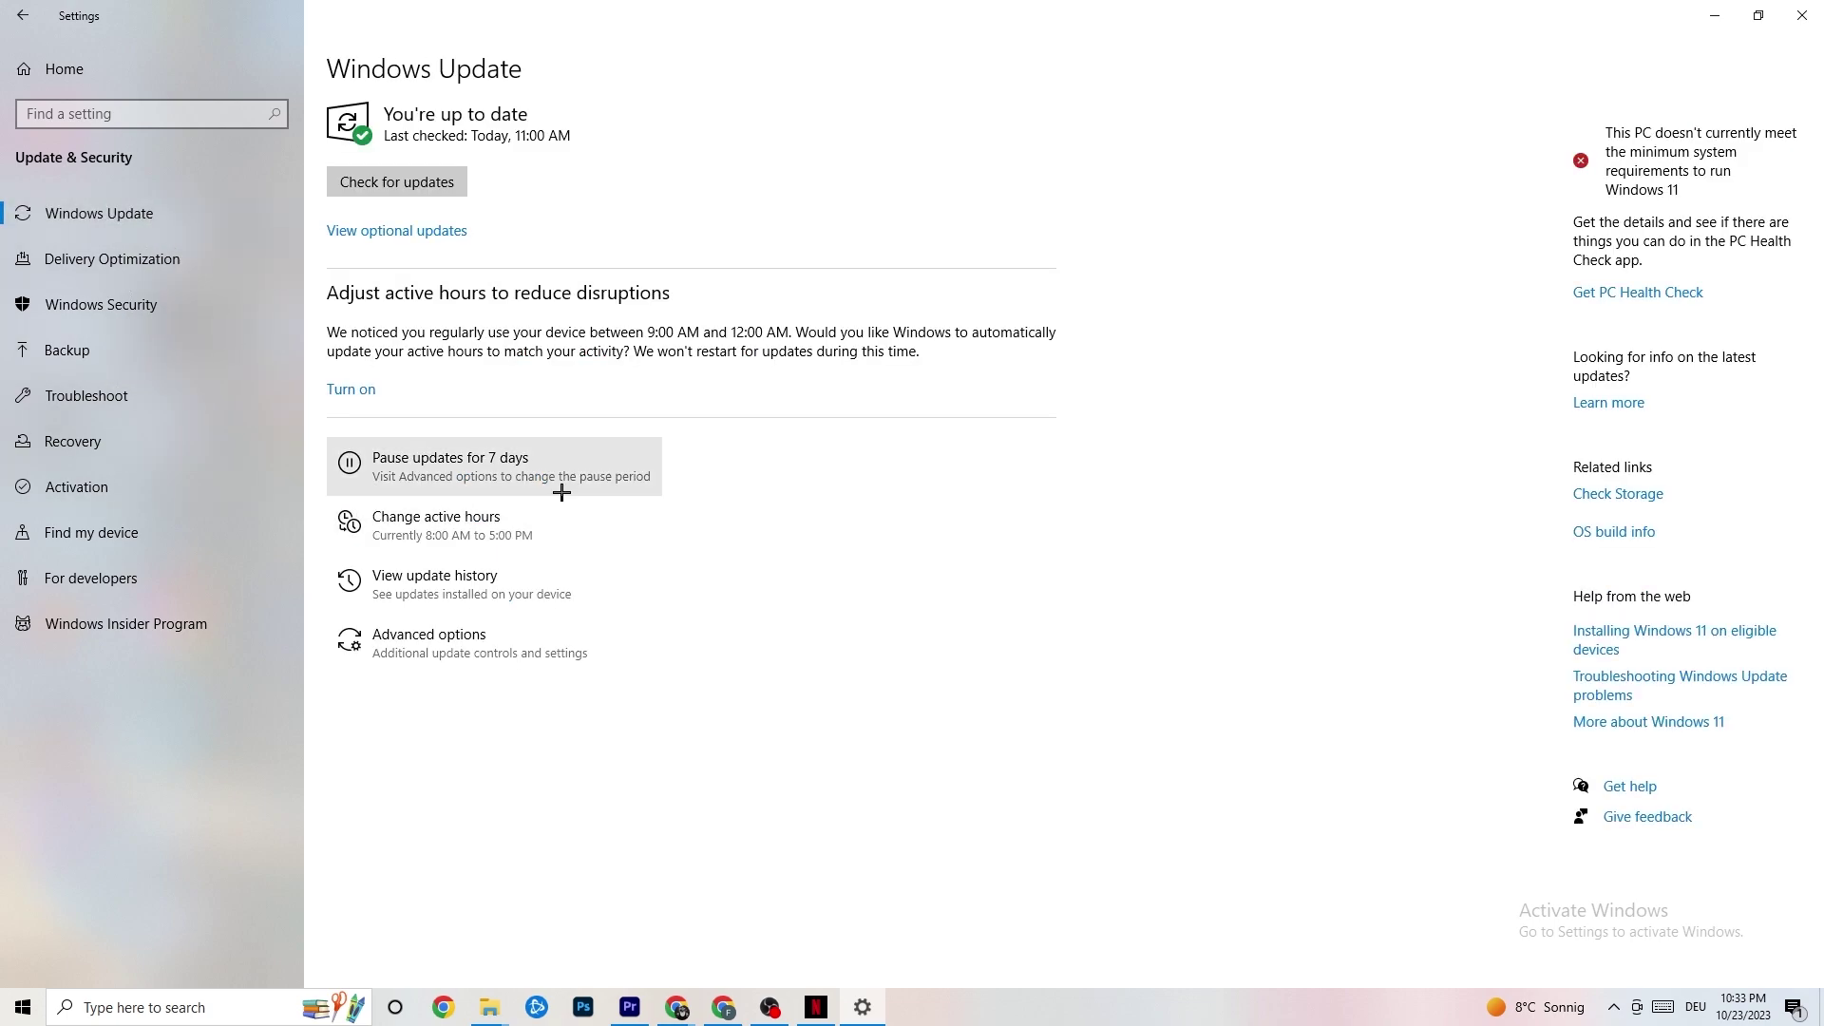